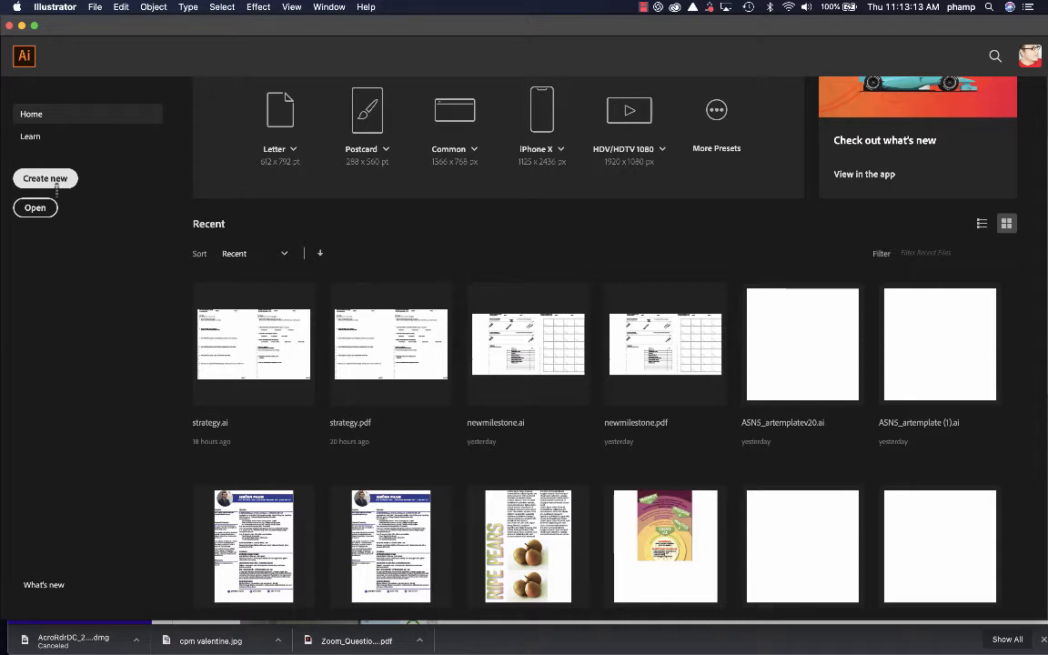
Create a new Letter document, 612 x 792 pt, in portrait orientation
left_click(50, 178)
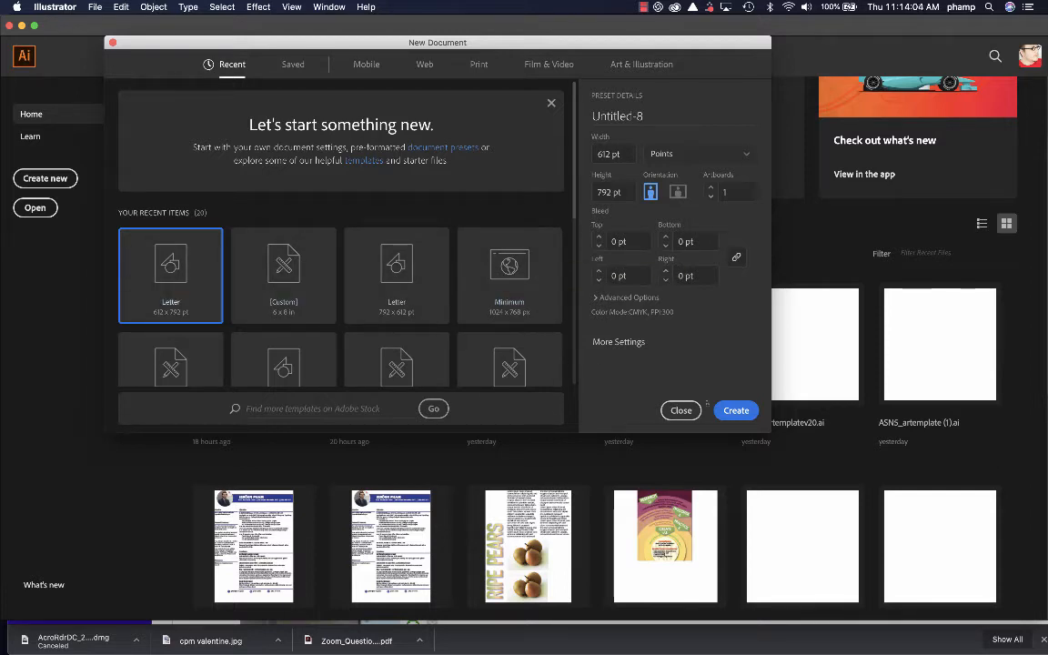
left_click(736, 410)
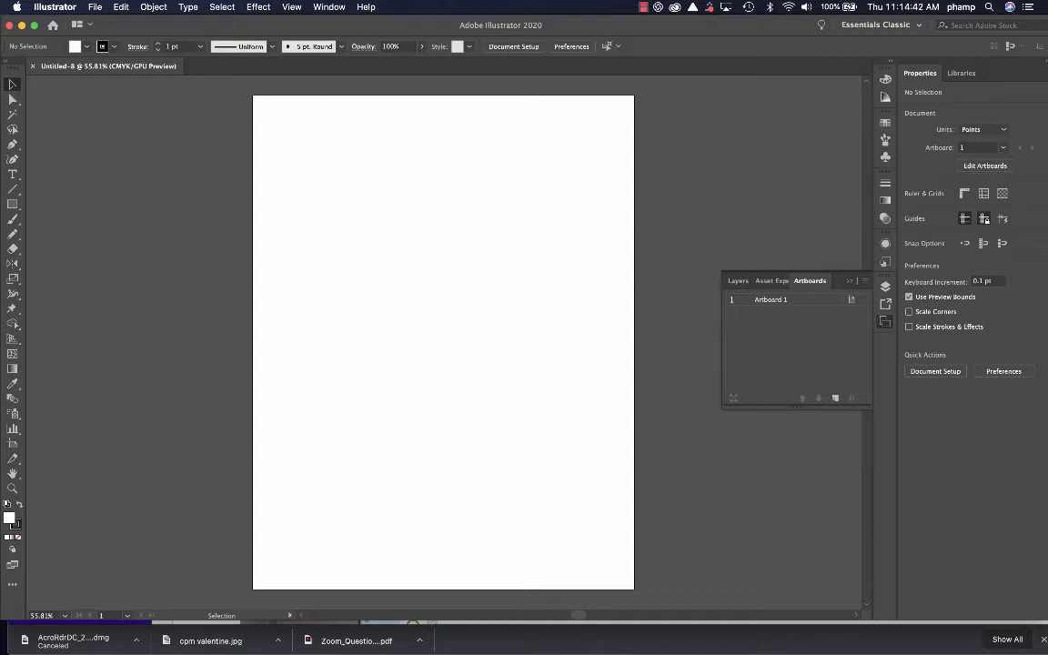
Add nine more artboards to the document for a total of ten
left_click(885, 320)
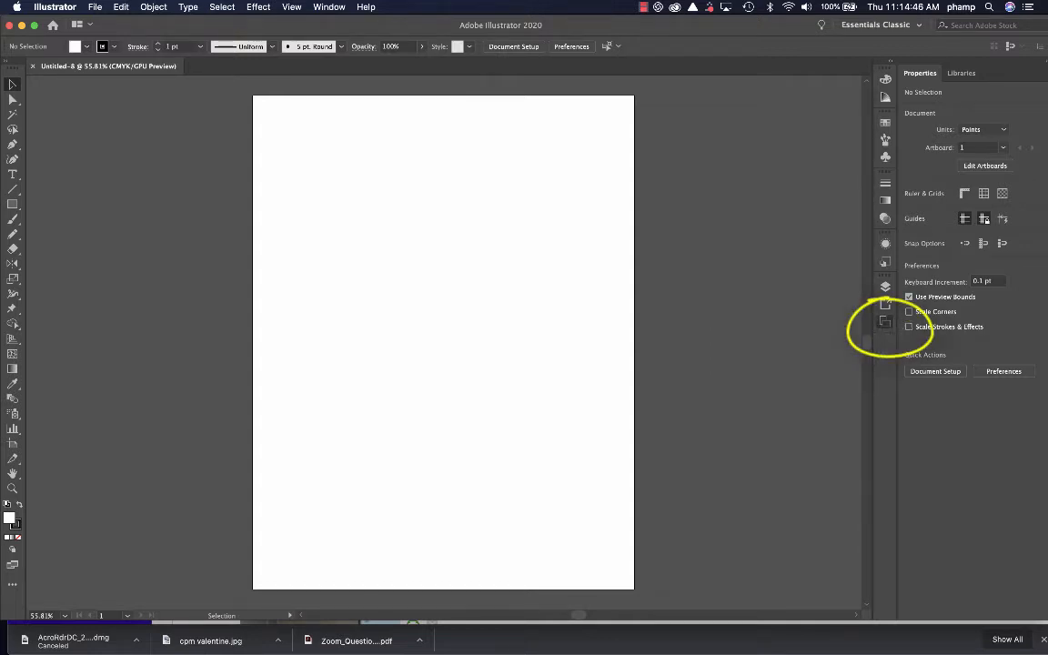
left_click(885, 320)
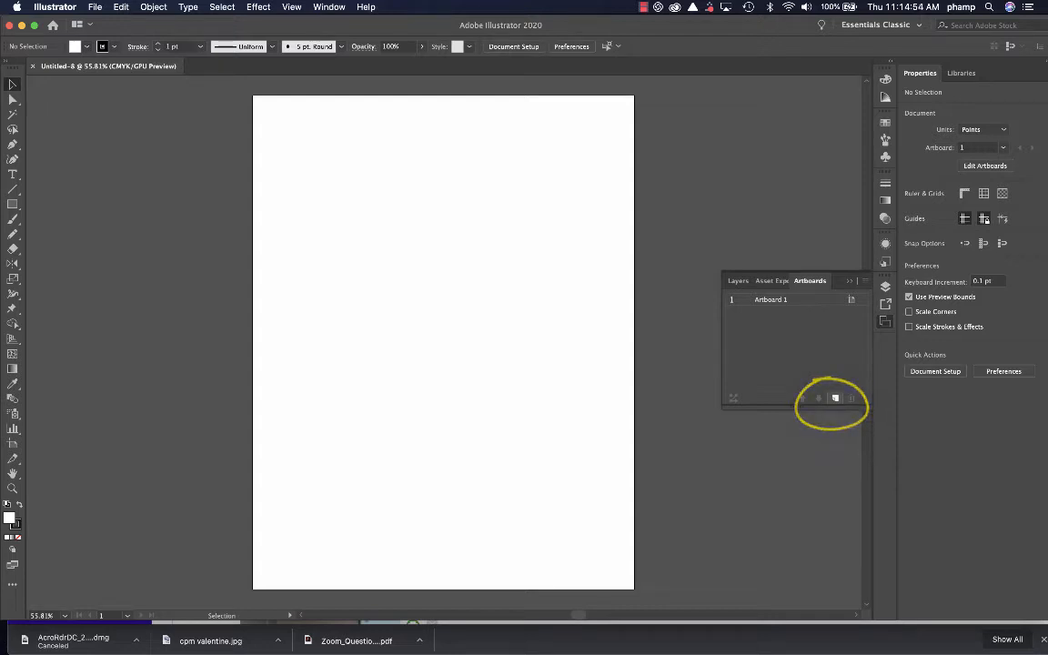
double_click(773, 299)
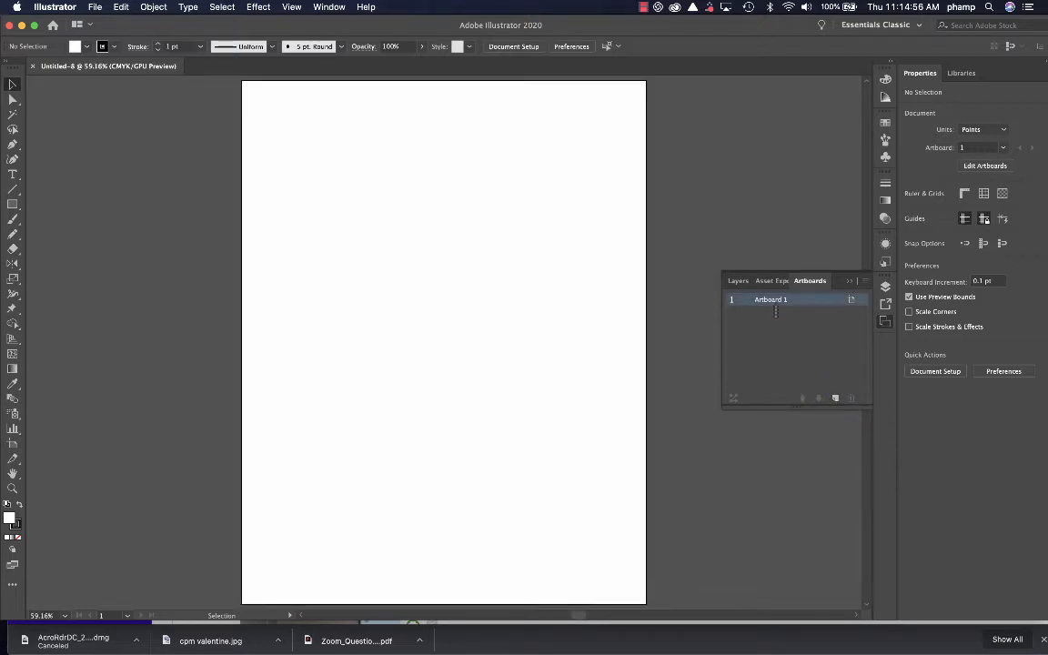
left_click(836, 398)
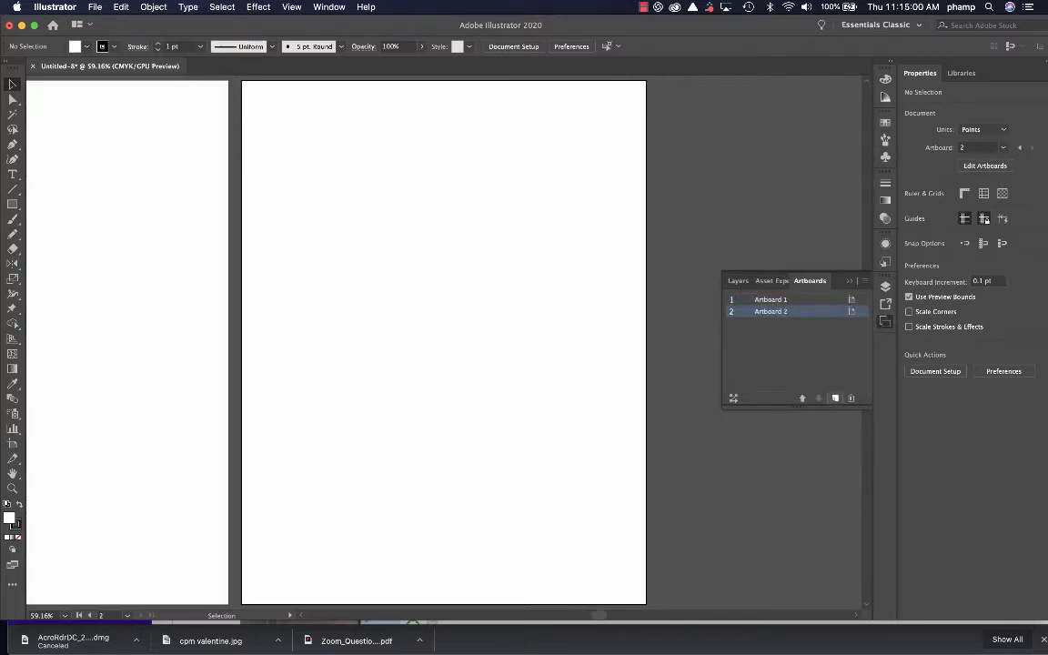
left_click(835, 398)
left_click(835, 398)
left_click(835, 398)
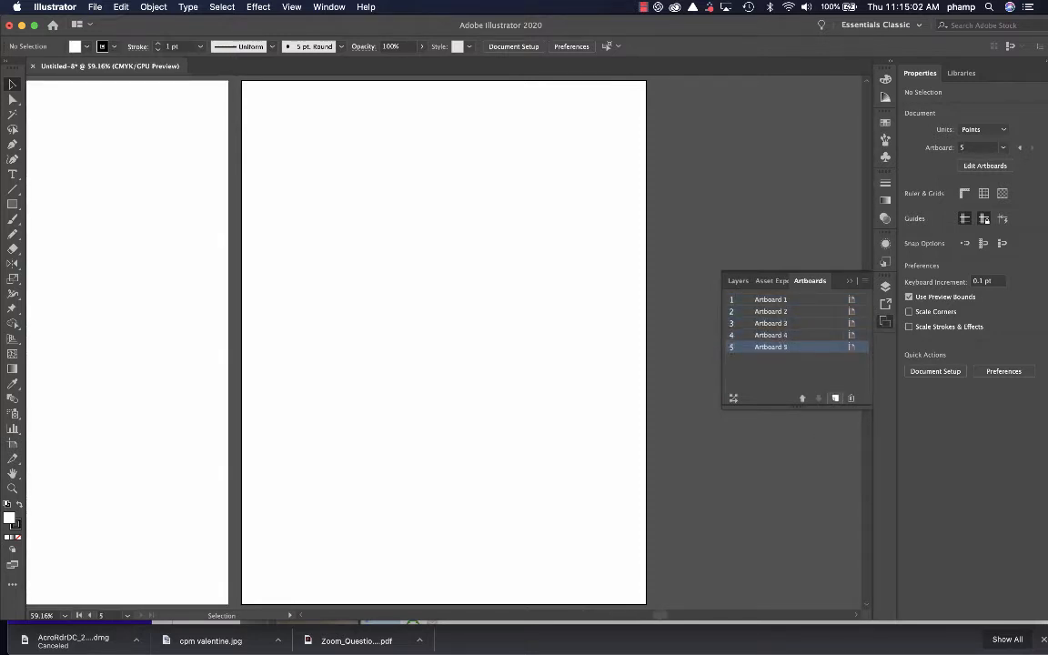
left_click(835, 398)
left_click(836, 399)
left_click(835, 399)
left_click(836, 399)
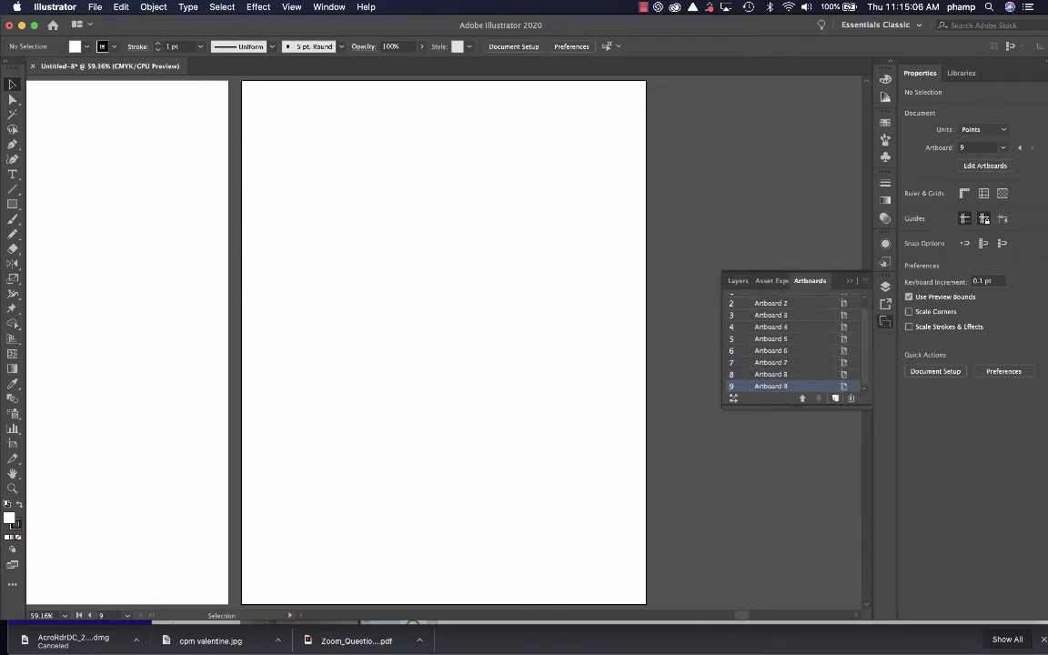
left_click(836, 399)
Rearrange all artboards in a grid by row with 3 columns and 48 pt spacing, moving artwork with them
scroll(444, 342, "left", 8)
scroll(700, 468, "left", 4)
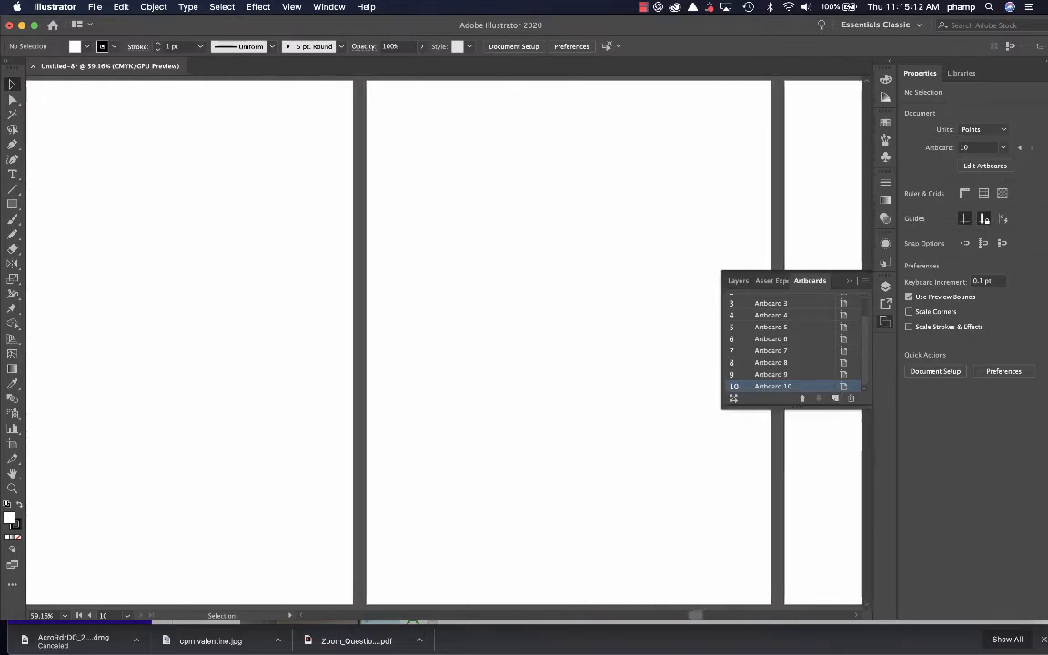
scroll(700, 468, "right", 4)
scroll(701, 469, "left", 6)
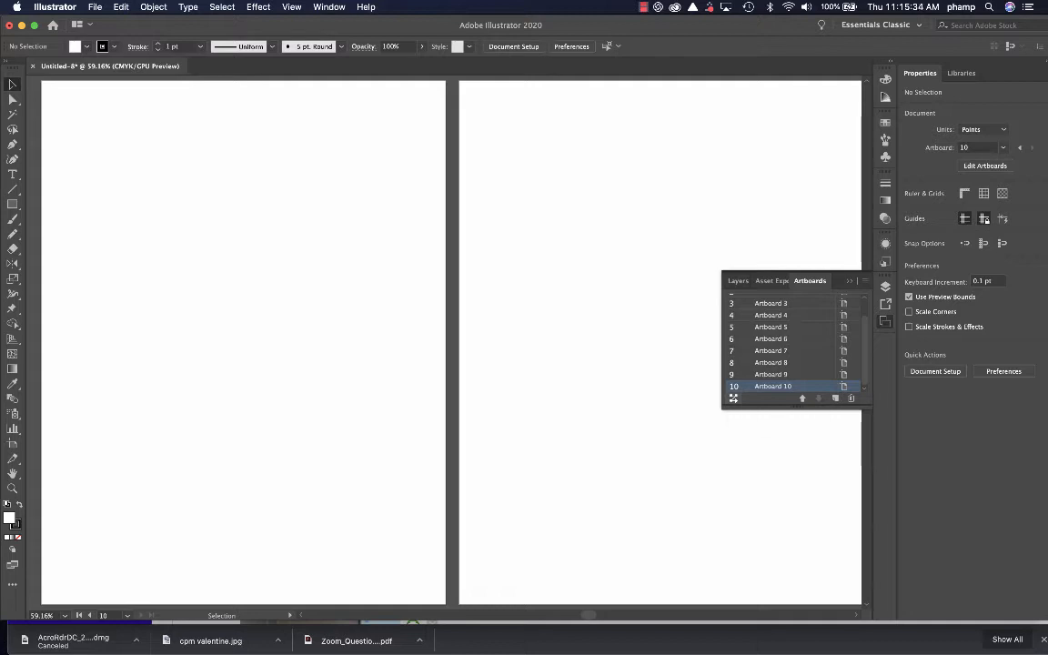
left_click(733, 398)
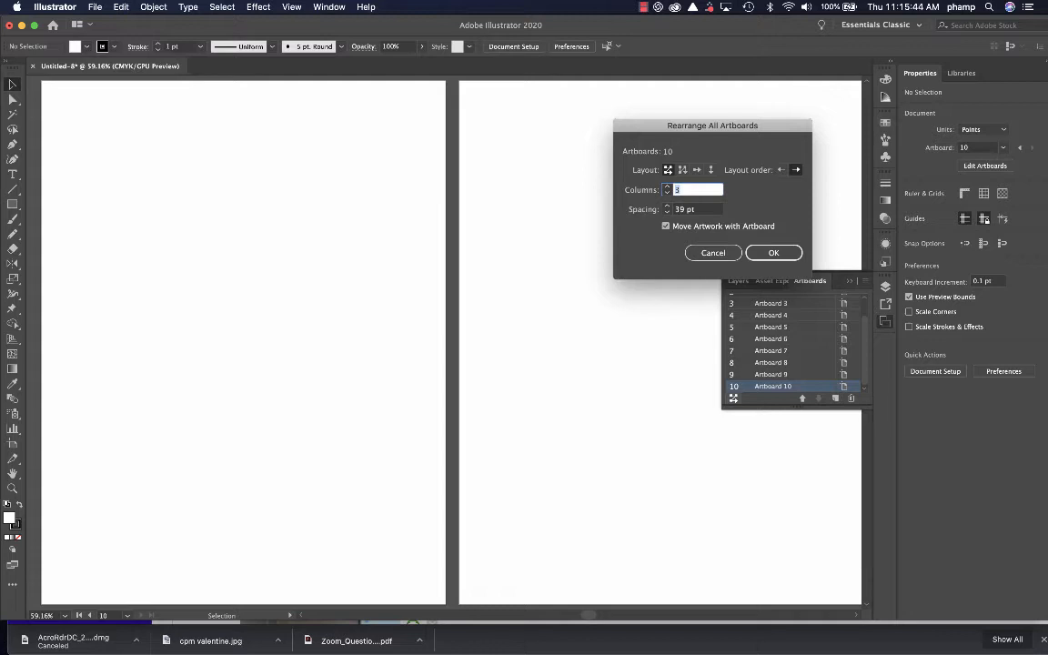
key("Tab")
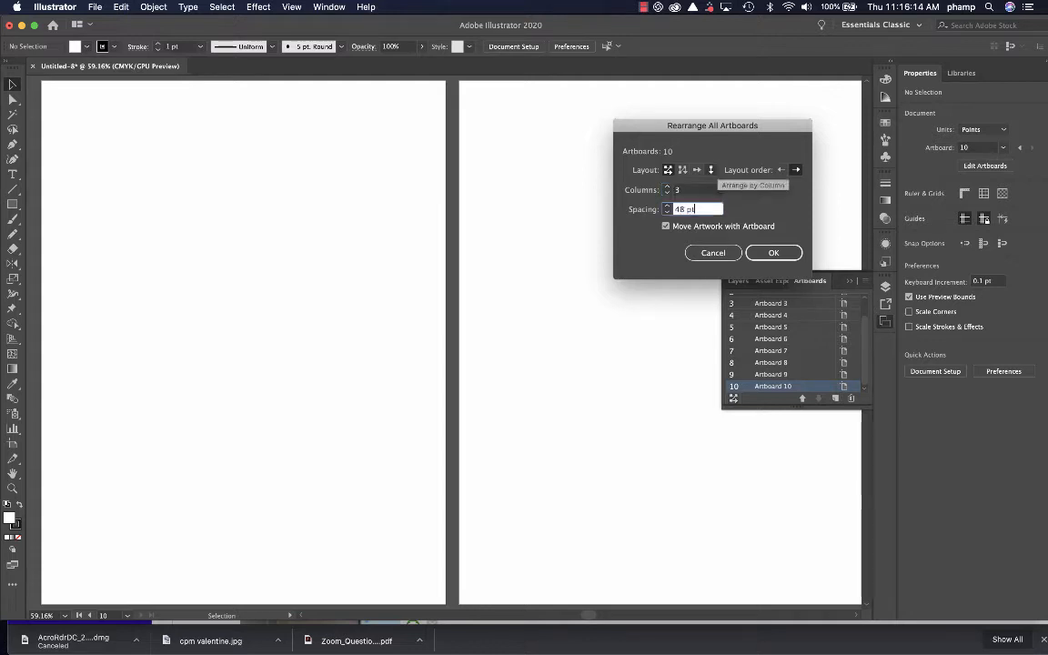
type("48 pt")
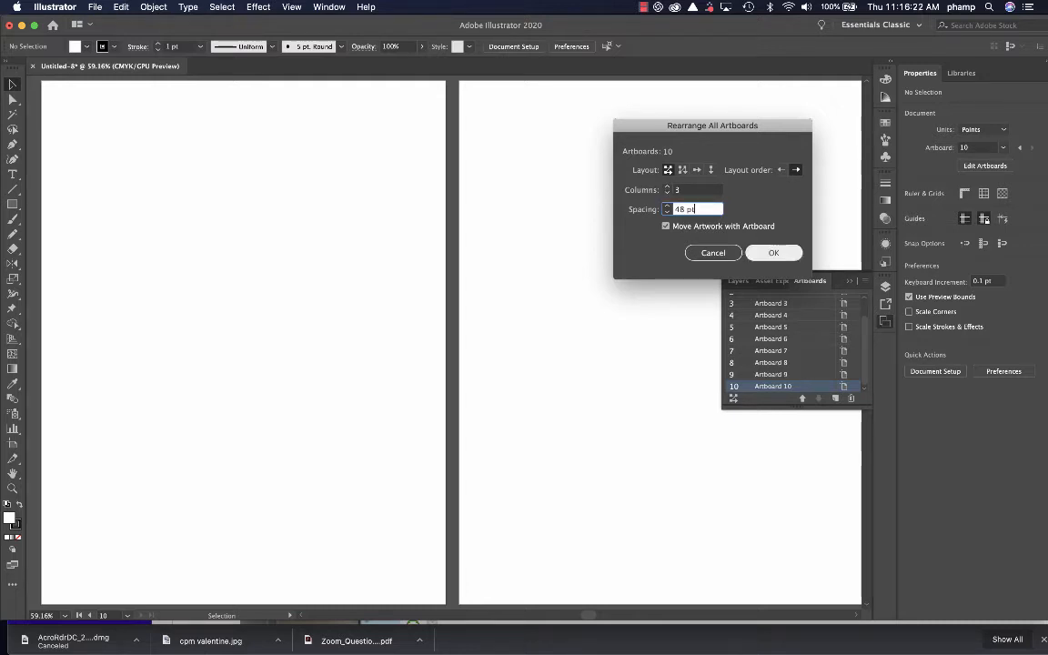
left_click(773, 253)
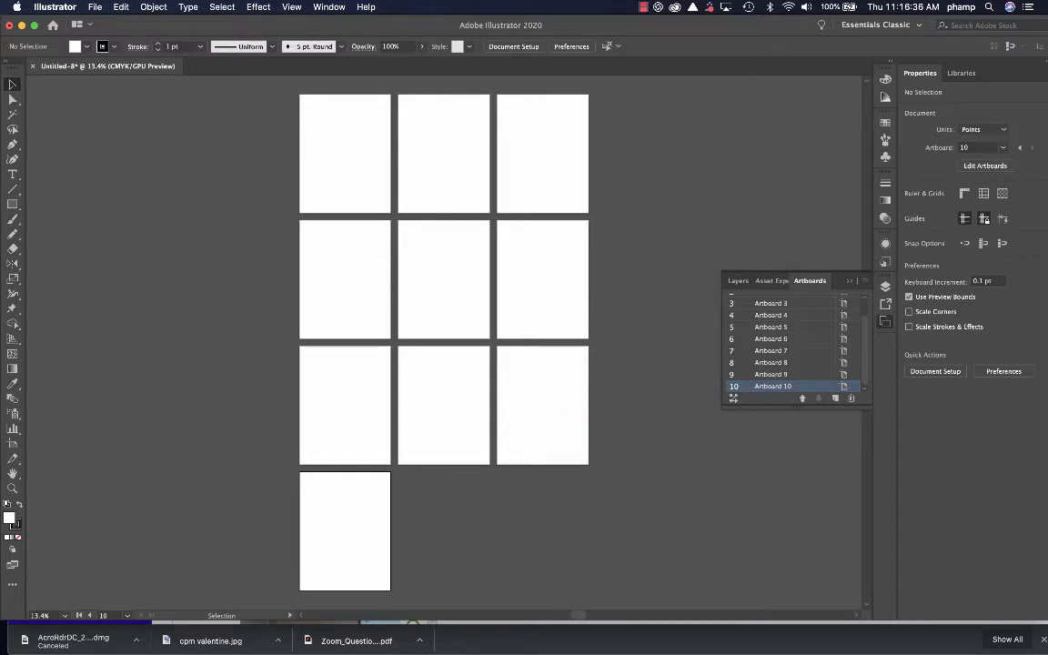
Paste the copied Mickey Mouse drawing onto the first artboard
left_click_drag(364, 25, 409, 60)
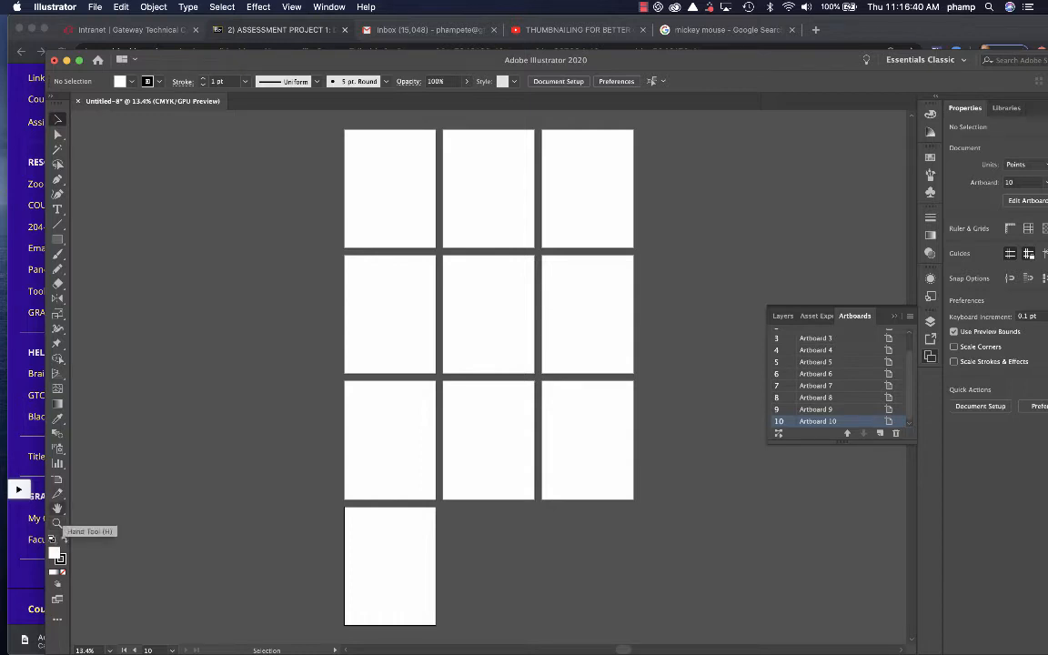
left_click(57, 524)
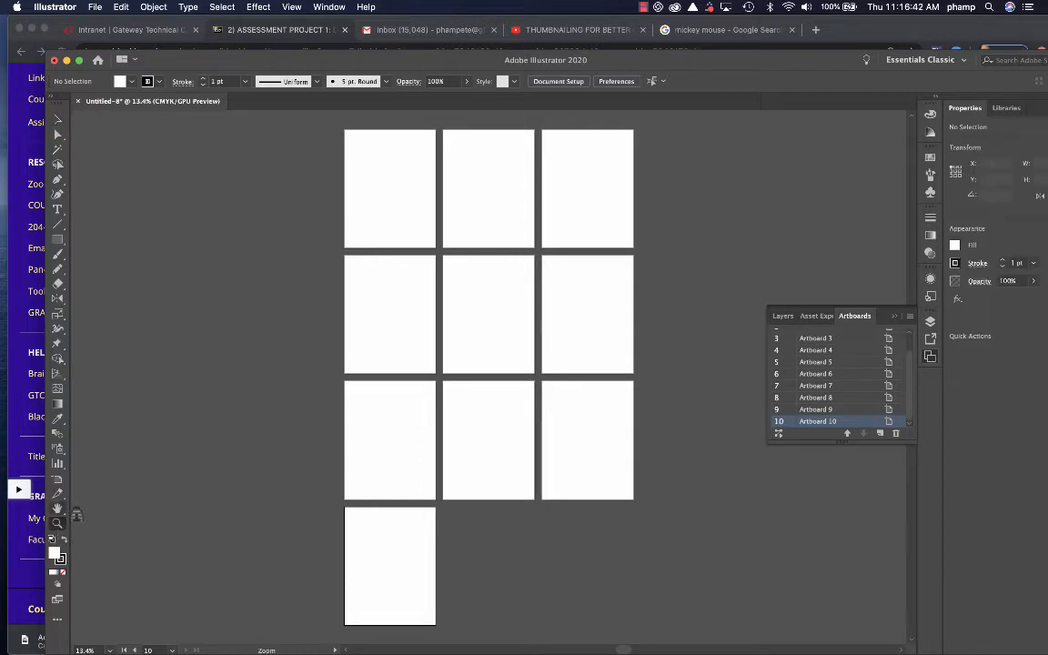
left_click(393, 201)
left_click(506, 375)
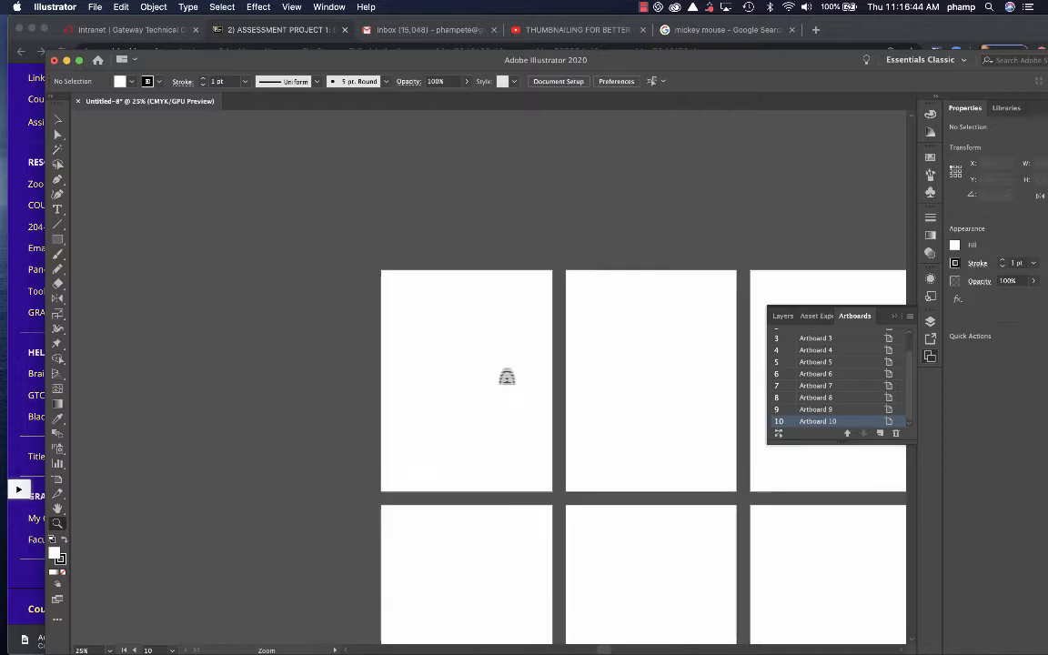
left_click(490, 381)
left_click(470, 383)
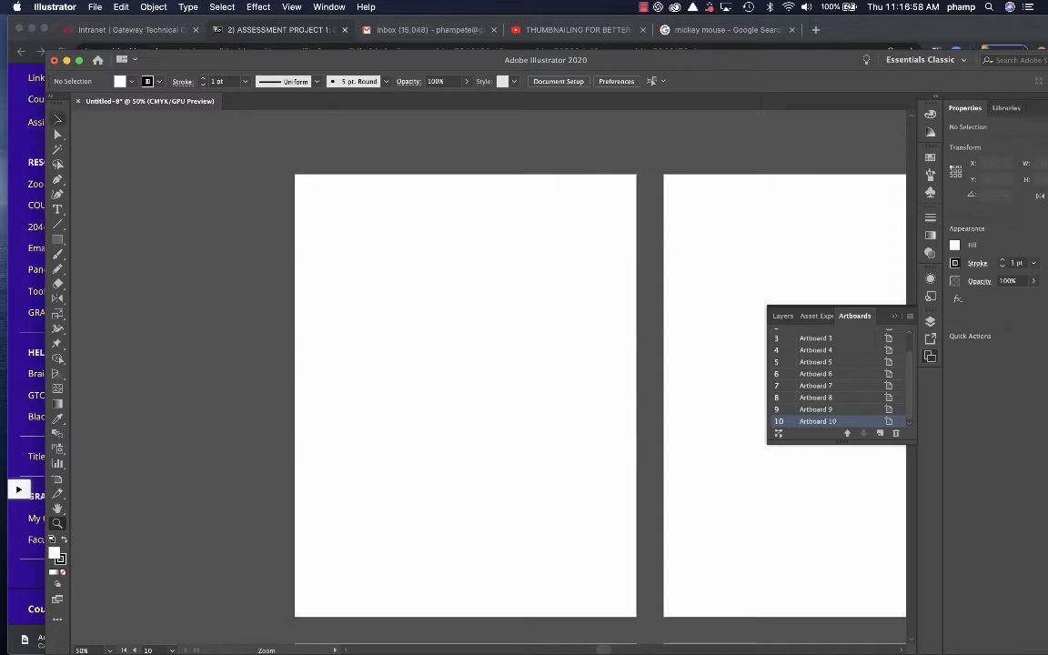
left_click(57, 119)
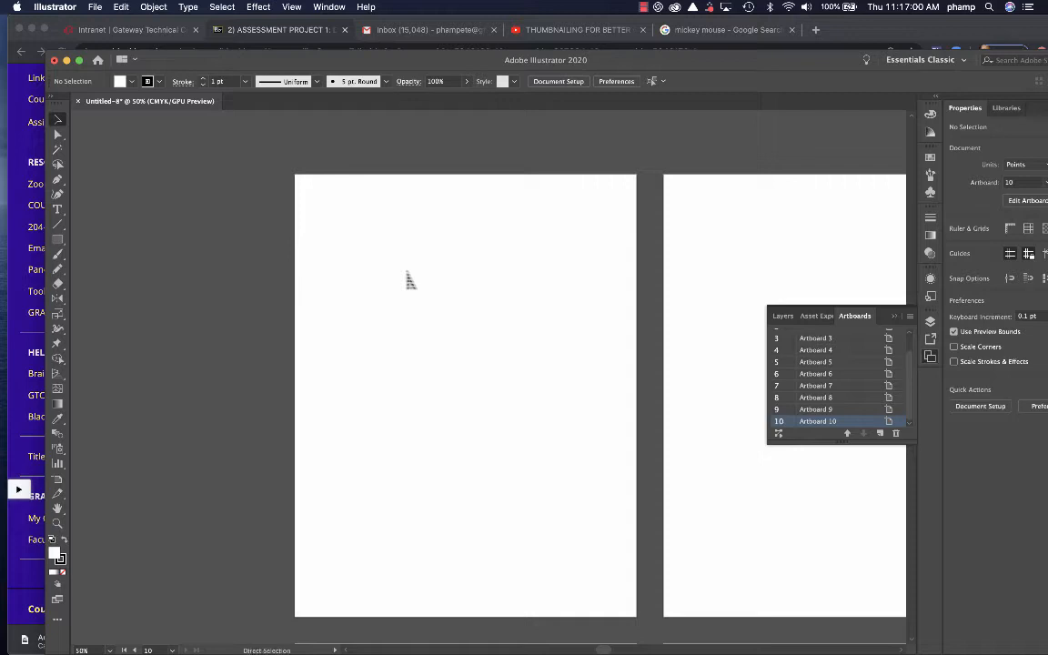
key("super+v")
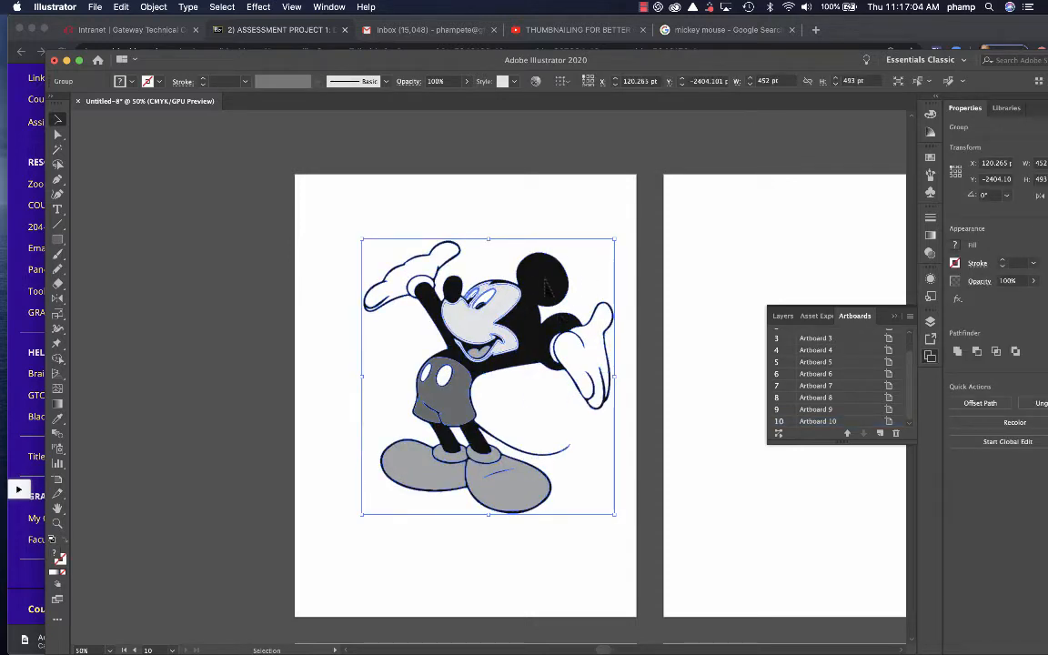
Enlarge the Mickey Mouse drawing to about 539 x 600 pt and center it on the first artboard
left_click_drag(546, 296, 502, 376)
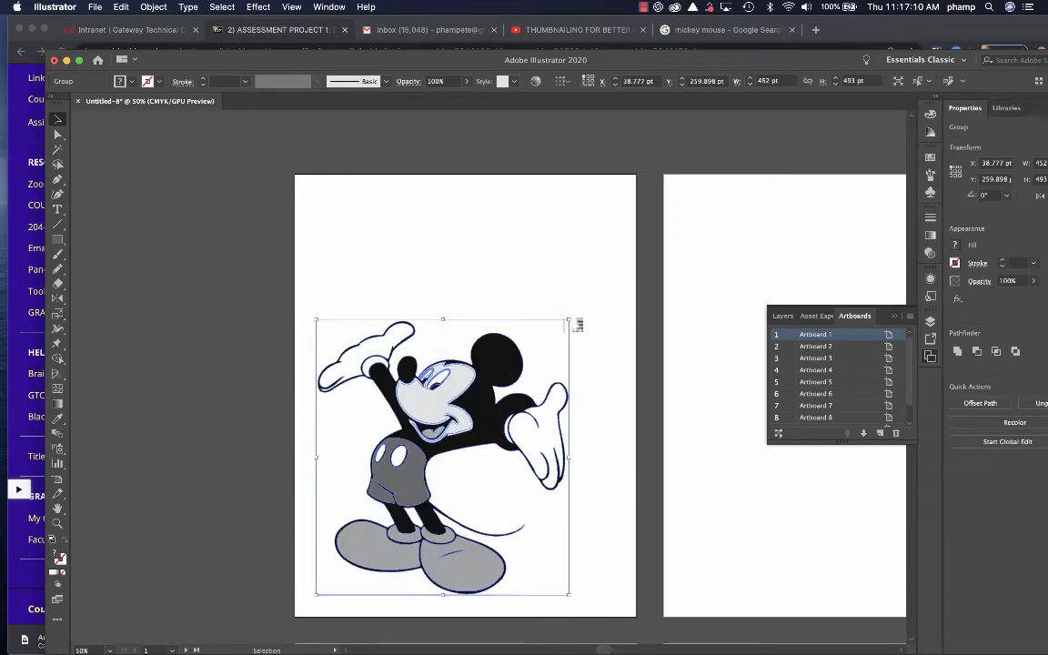
left_click_drag(577, 325, 619, 261)
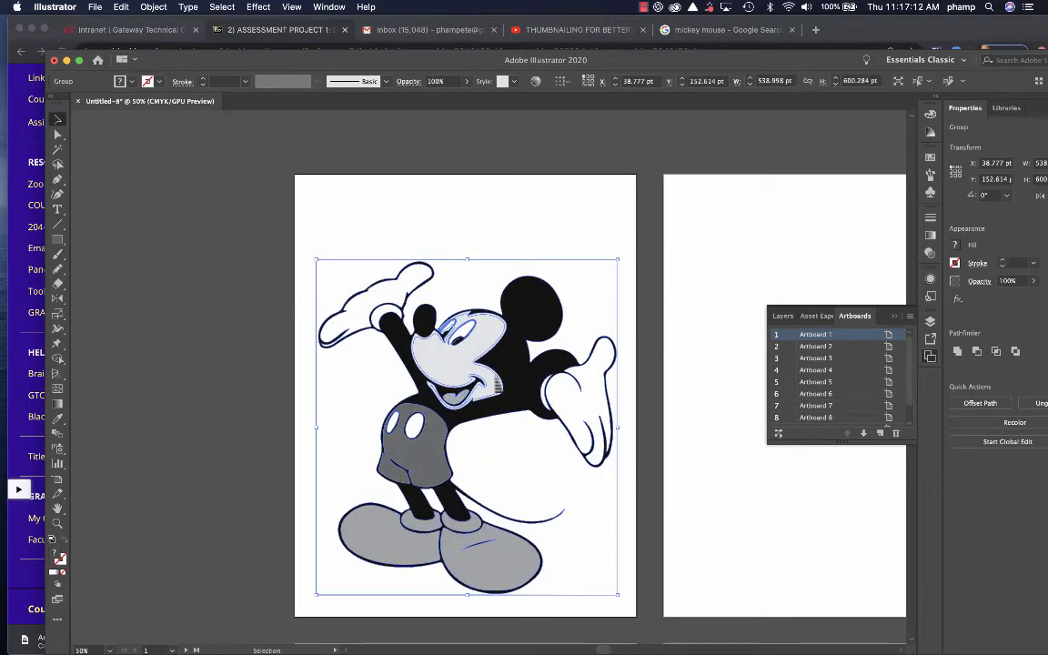
left_click_drag(453, 353, 449, 331)
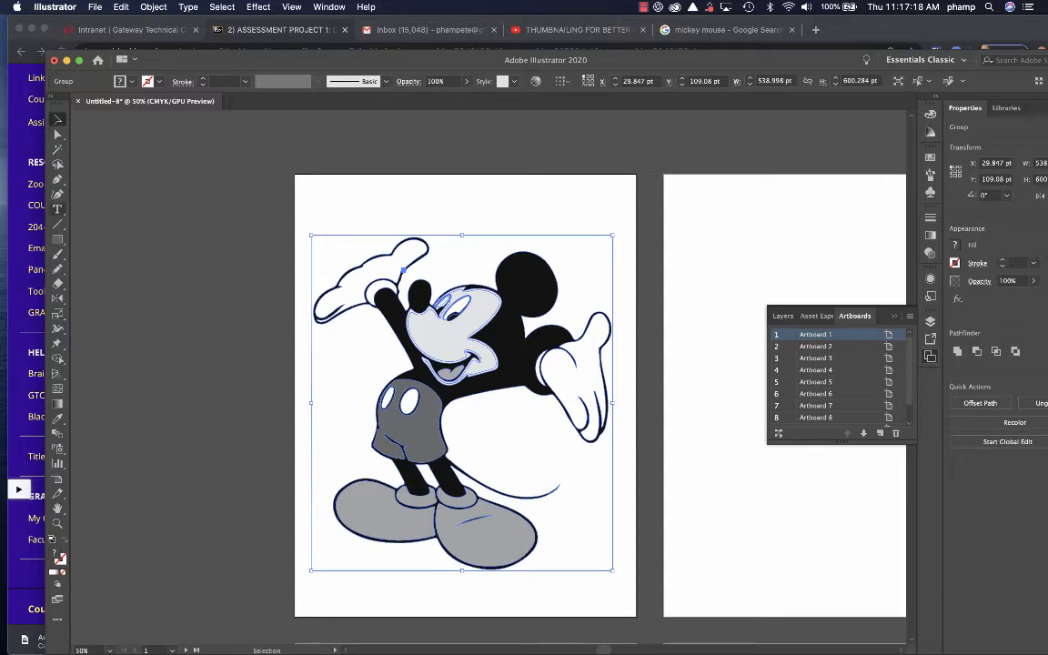
Add the point text "MiCKEY MOUSE" above the drawing's raised hand on the first artboard
left_click(57, 209)
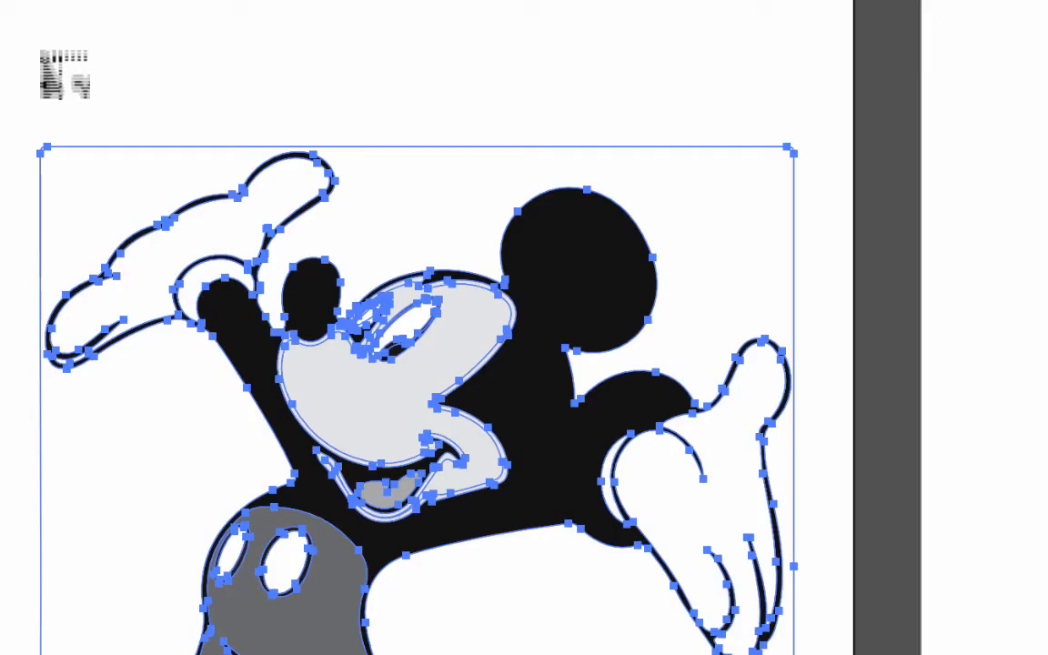
left_click(47, 60)
type("miC")
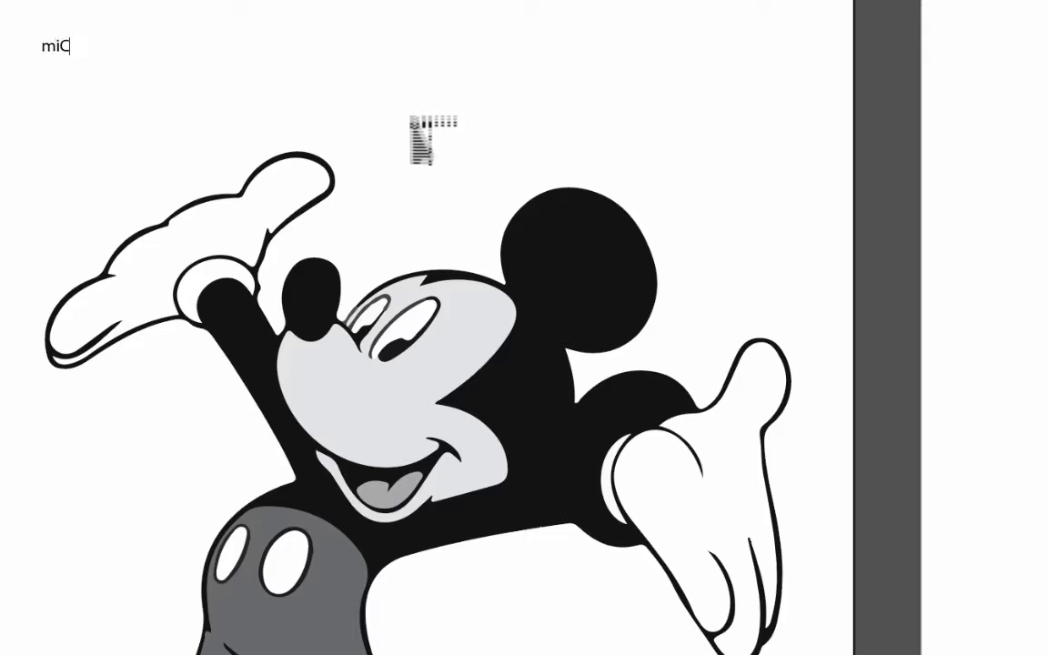
type("KEY MOU")
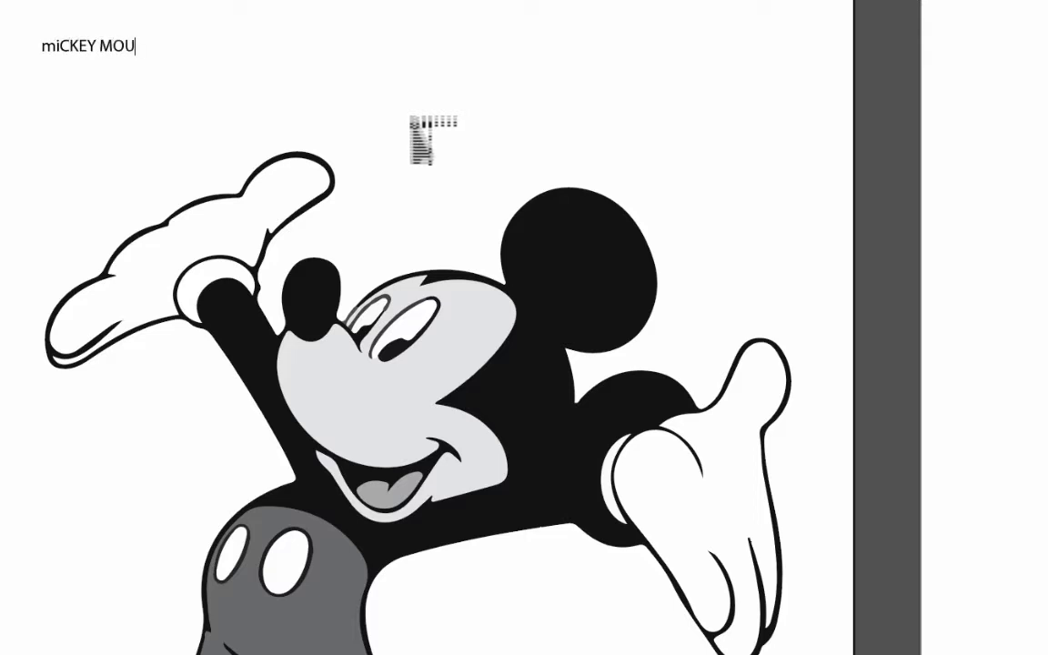
type("SE")
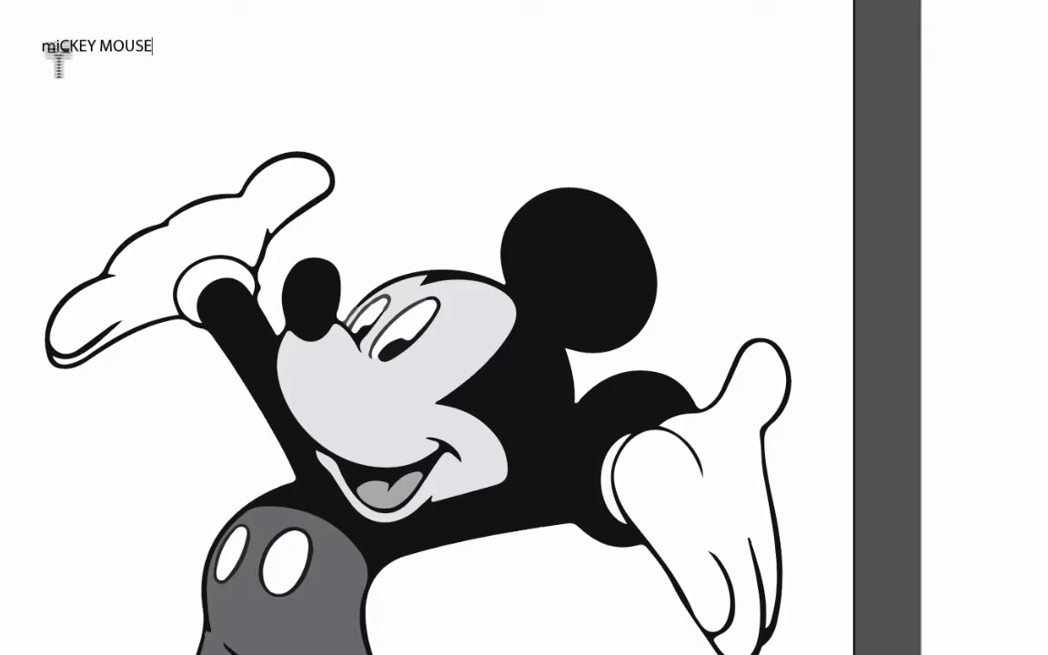
left_click_drag(56, 47, 36, 48)
type("M")
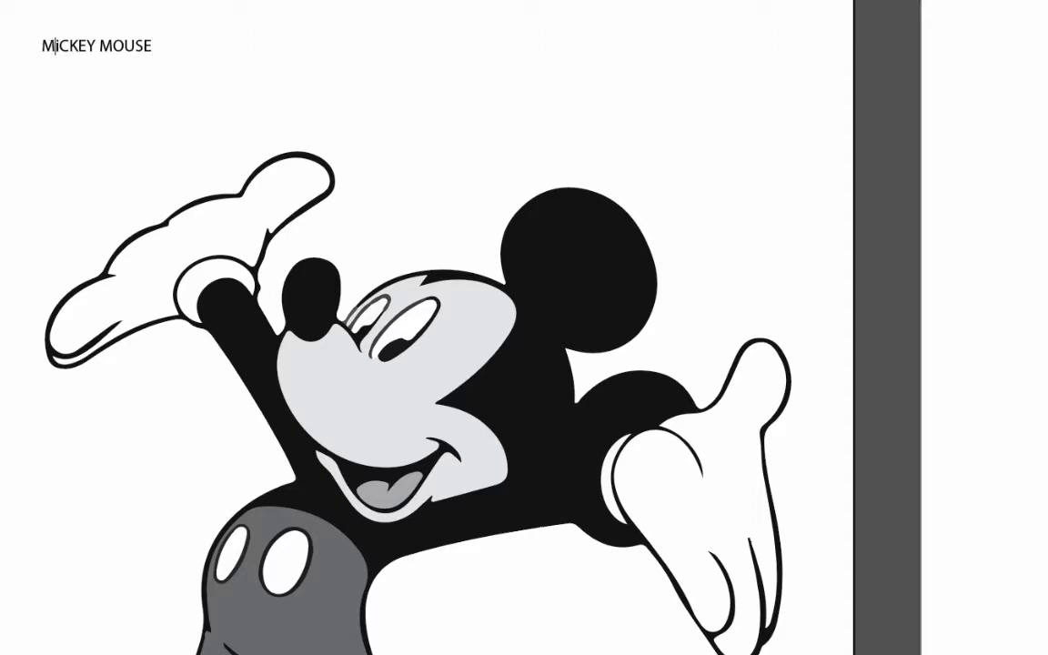
key("Escape")
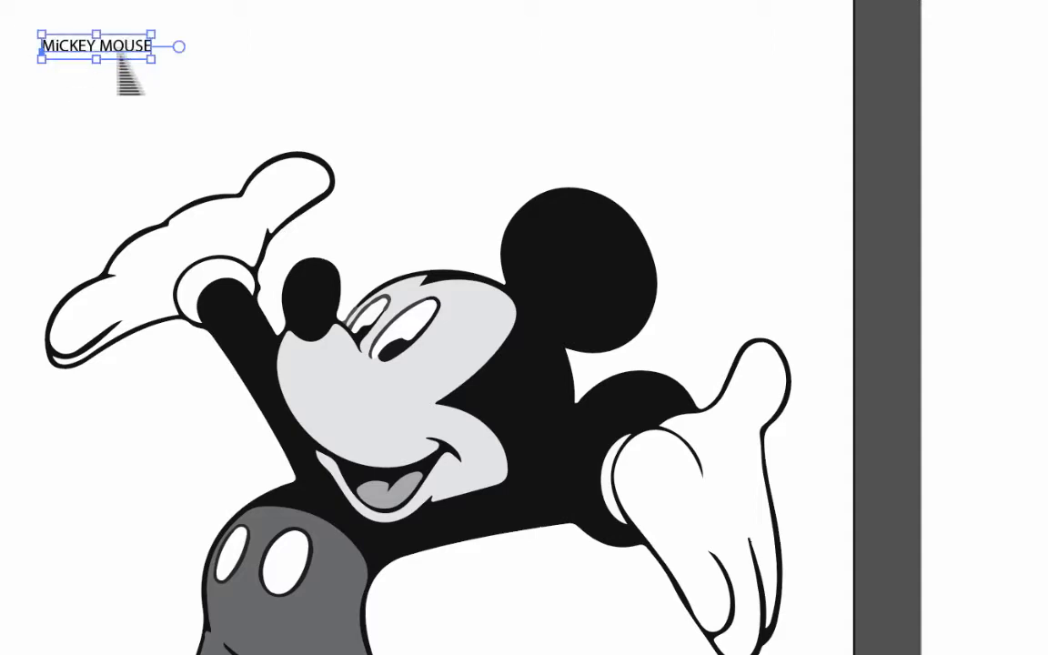
Apply an Arch warp to the "MiCKEY MOUSE" text and enlarge it to span nearly the full artboard width
left_click(0, 0)
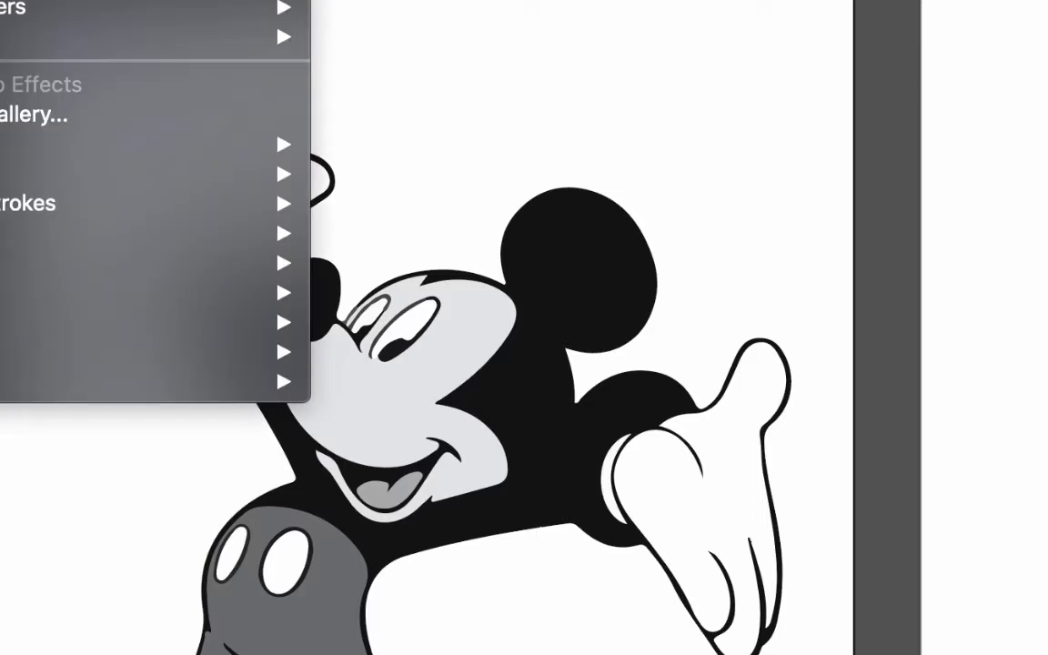
mouse_move(0, 0)
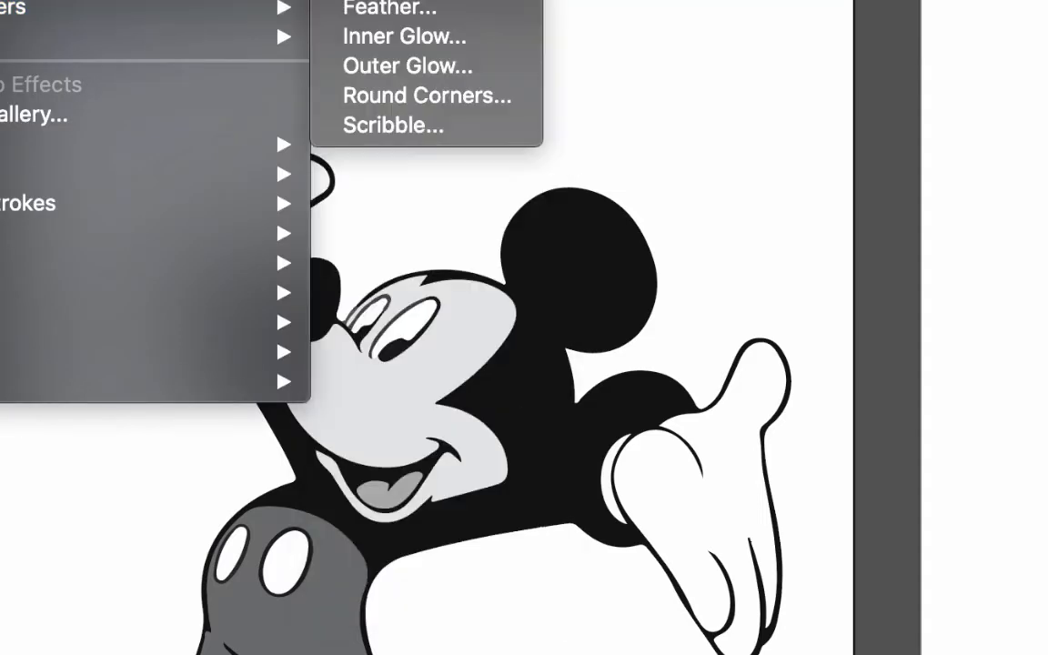
mouse_move(155, 37)
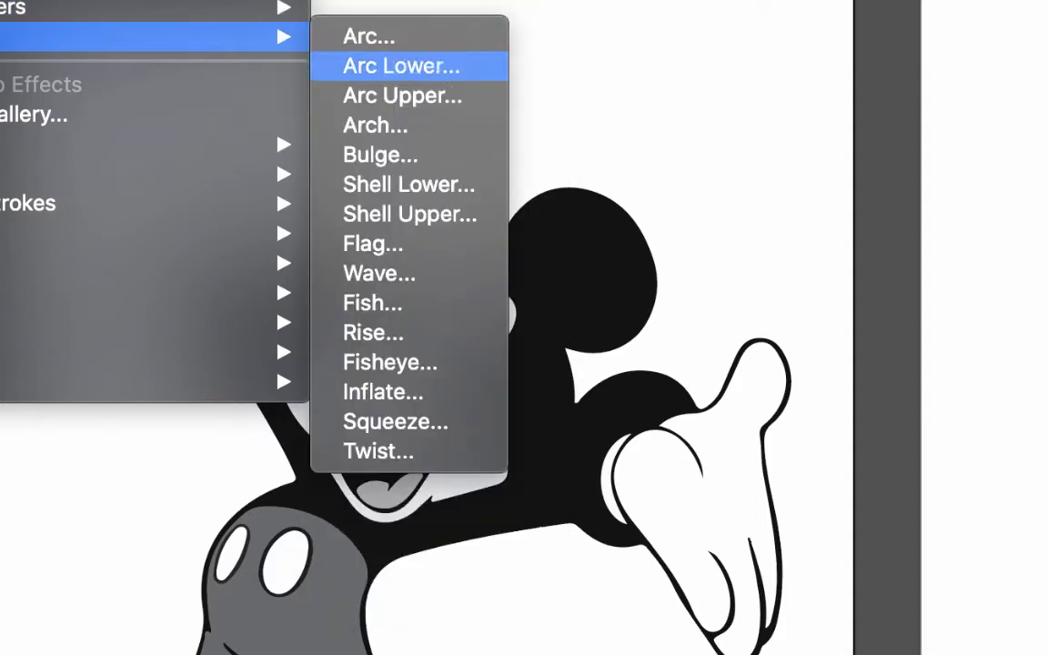
left_click(375, 126)
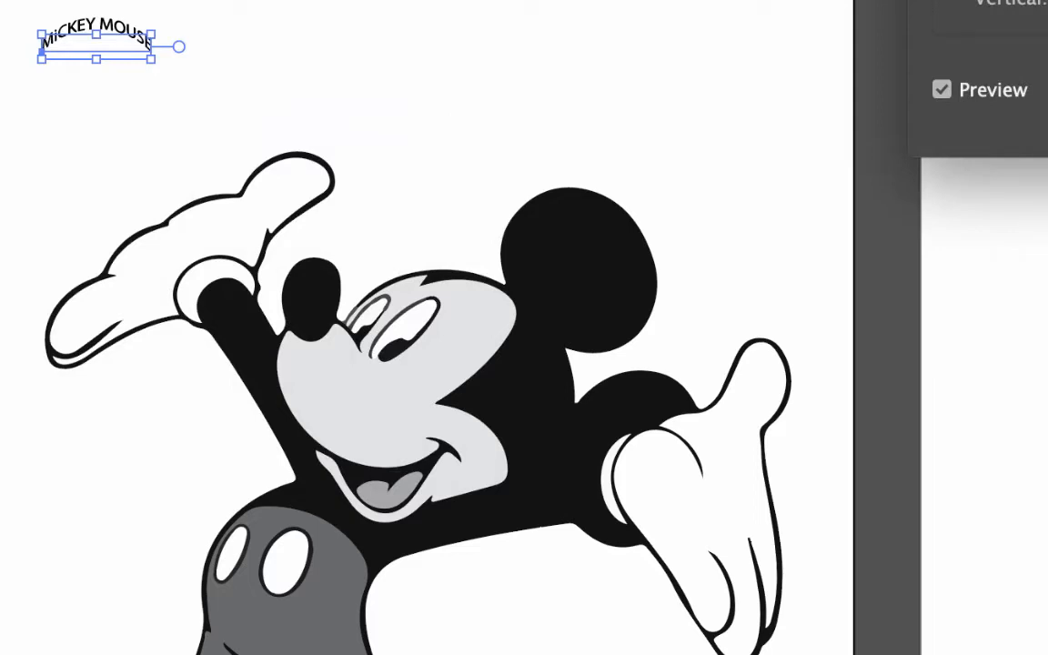
key("Return")
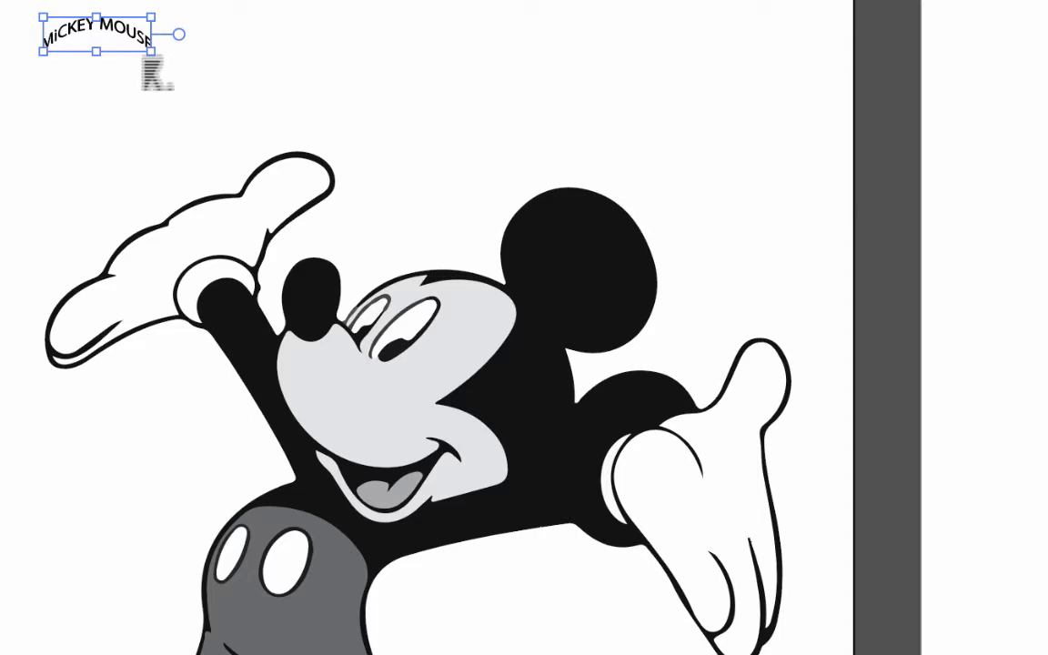
left_click_drag(151, 59, 835, 300)
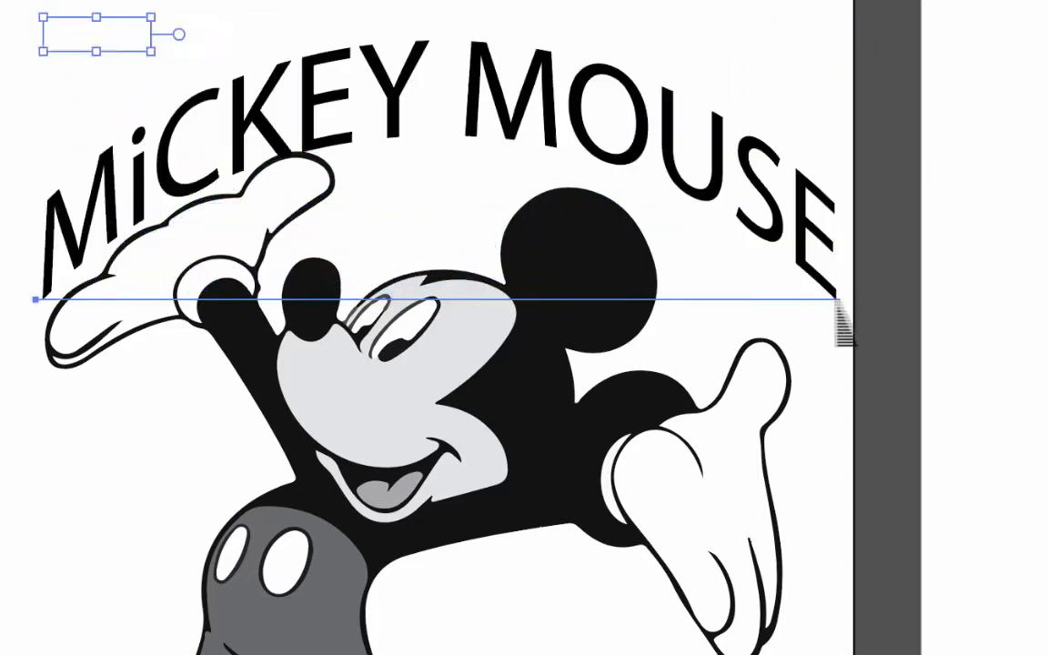
Shift the arched "MiCKEY MOUSE" title slightly to center it across the first artboard
left_click_drag(529, 159, 509, 155)
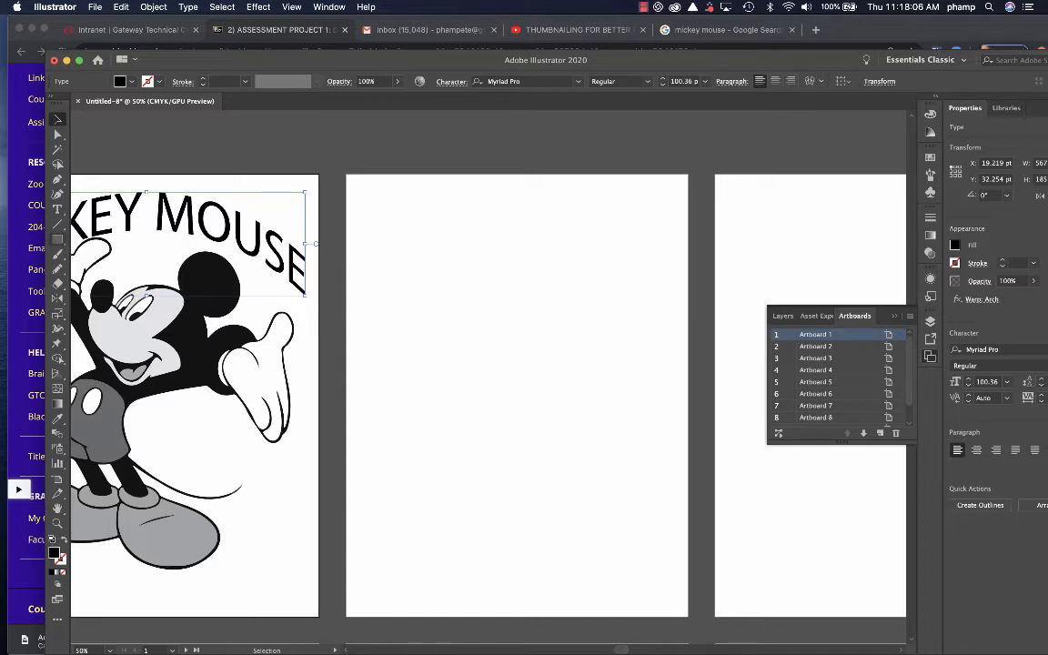
Cover the second artboard with a rectangle of about 613 x 793 pt, remove its fill, and activate Draw Inside mode for it
left_click(58, 238)
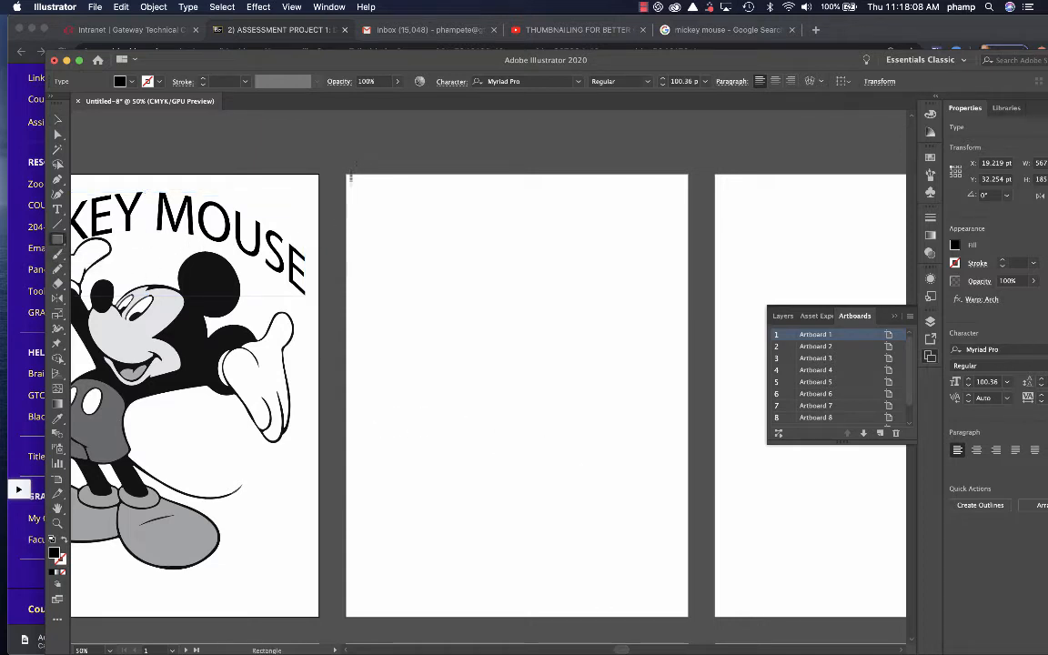
left_click_drag(351, 178, 693, 619)
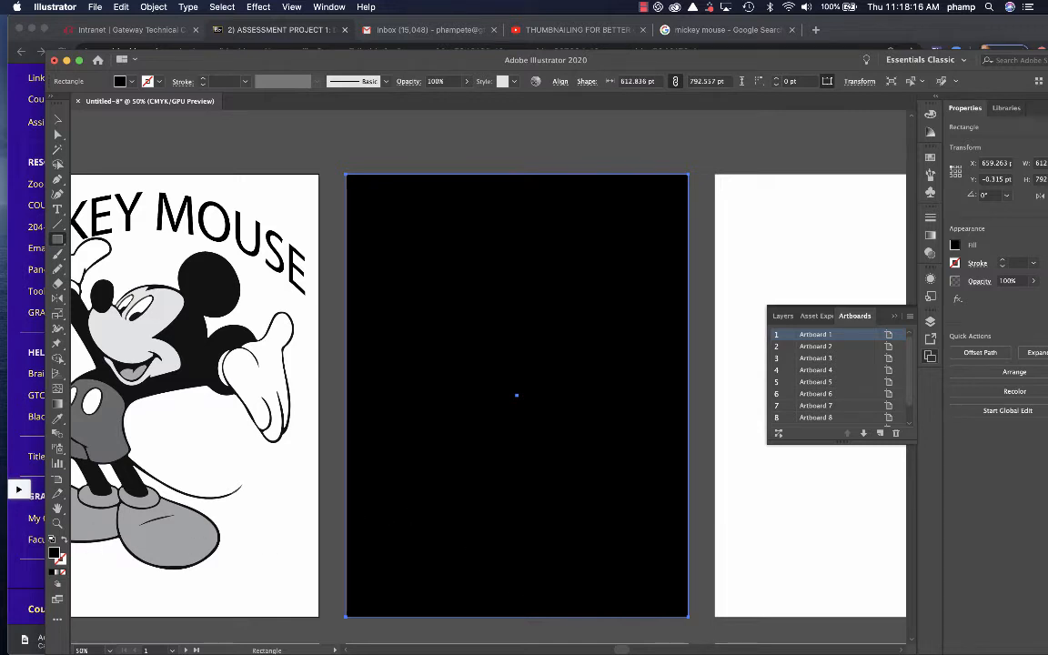
key("slash")
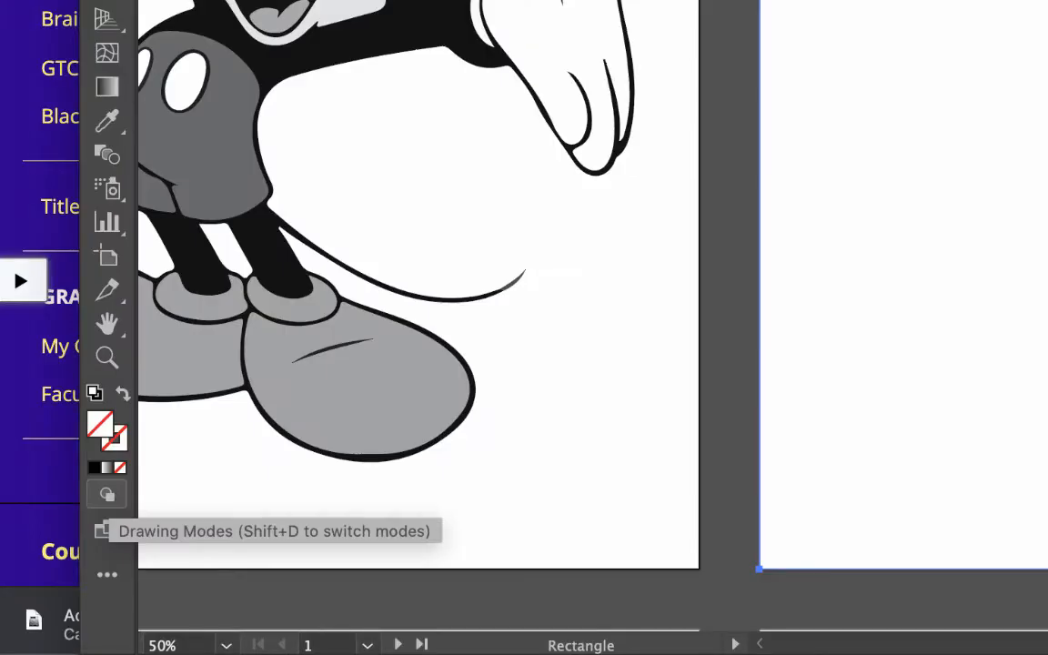
left_click(57, 583)
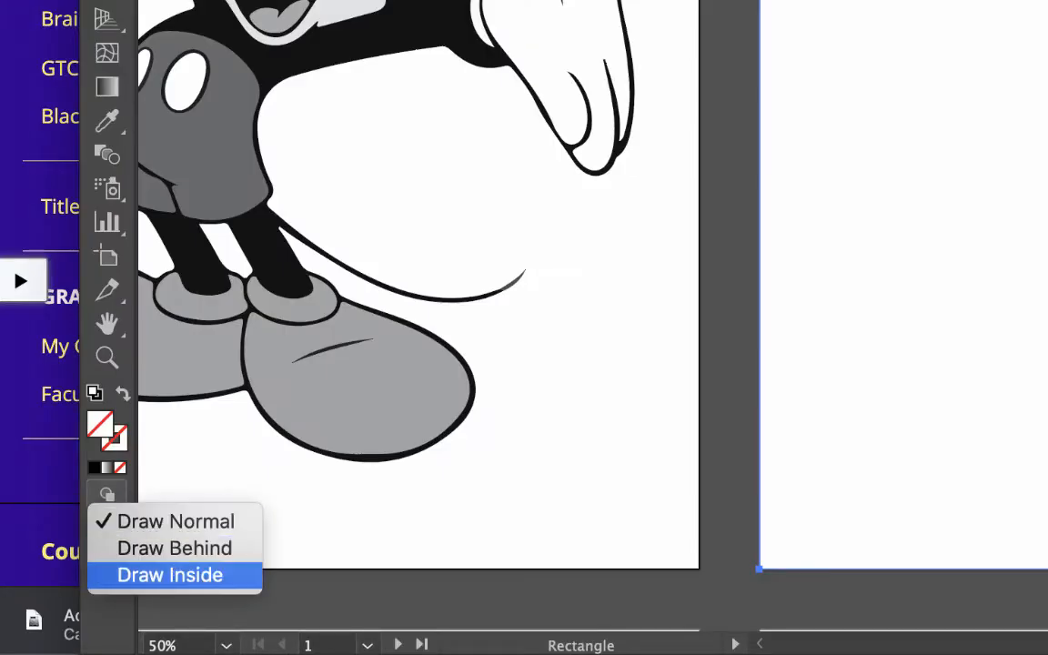
left_click(170, 575)
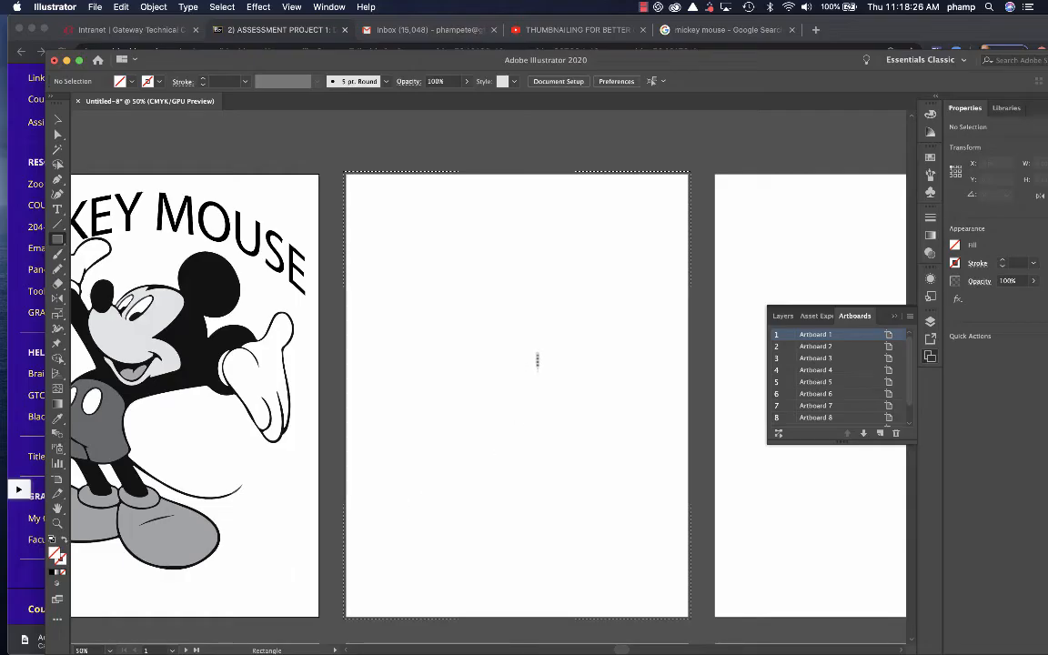
Paste the Mickey Mouse drawing inside the rectangle, enlarge it to about 875 x 954 pt and move it down so hands and legs are cropped
key("ctrl+v")
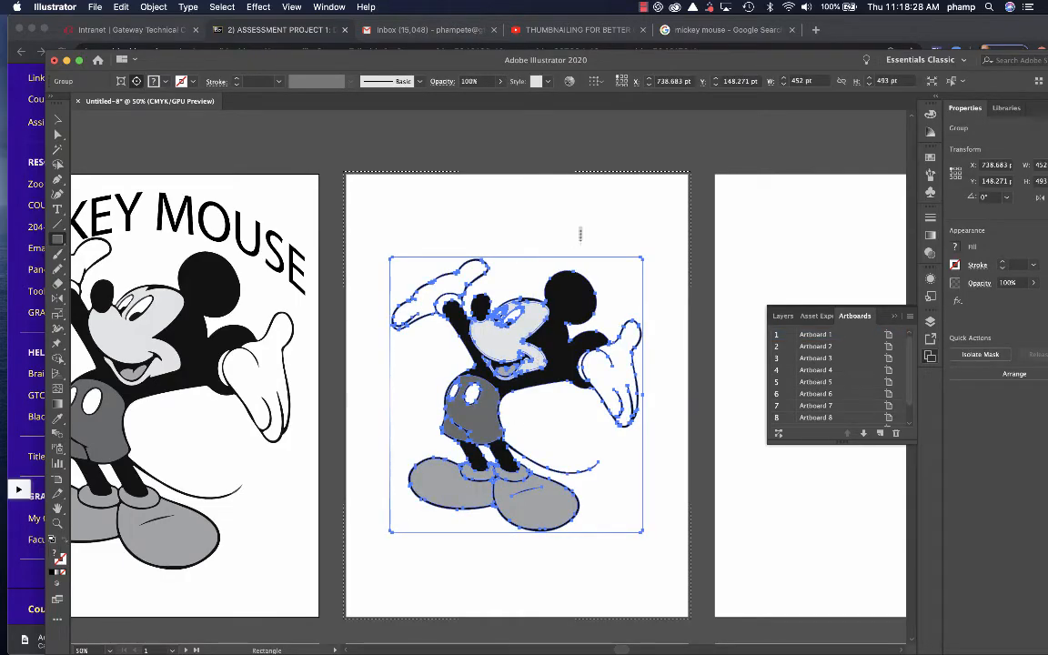
key("v")
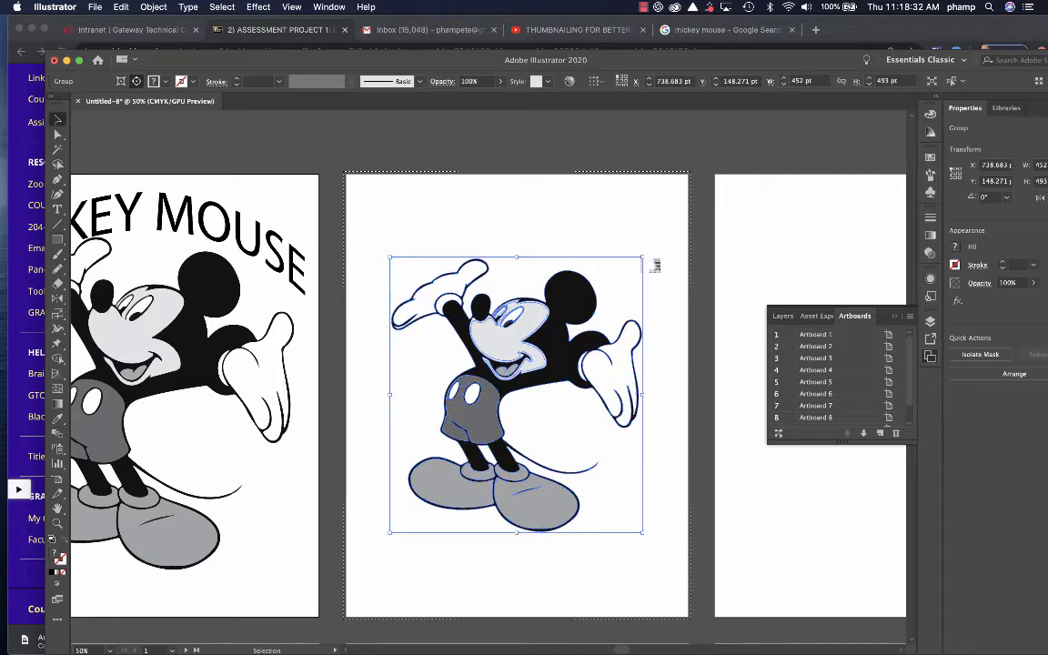
left_click_drag(642, 257, 810, 494)
scroll(699, 433, "down", 5)
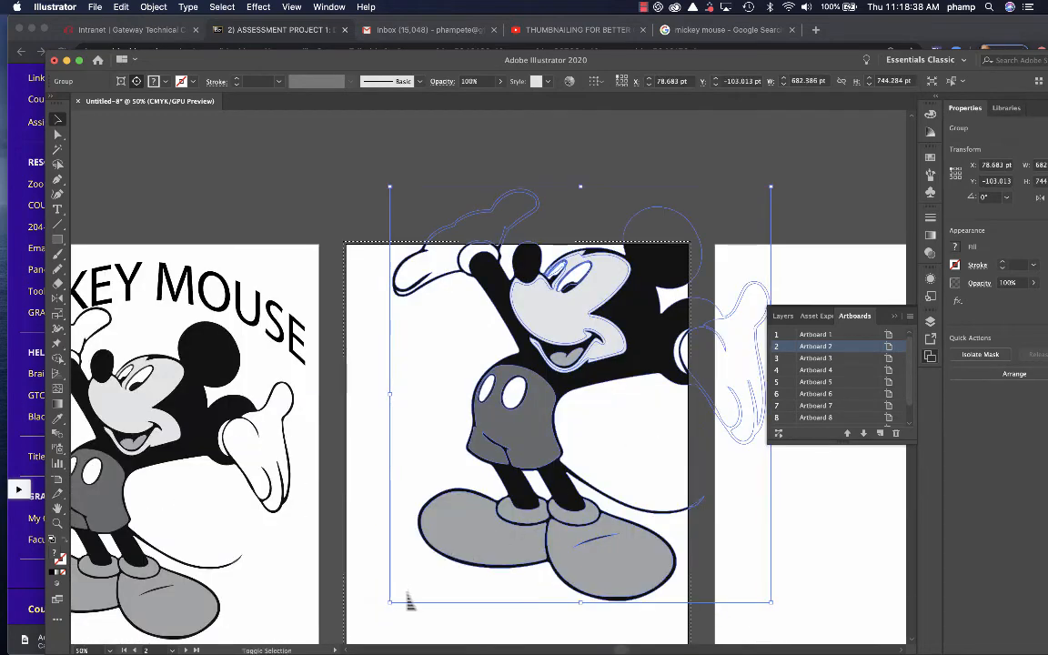
left_click_drag(392, 602, 282, 459)
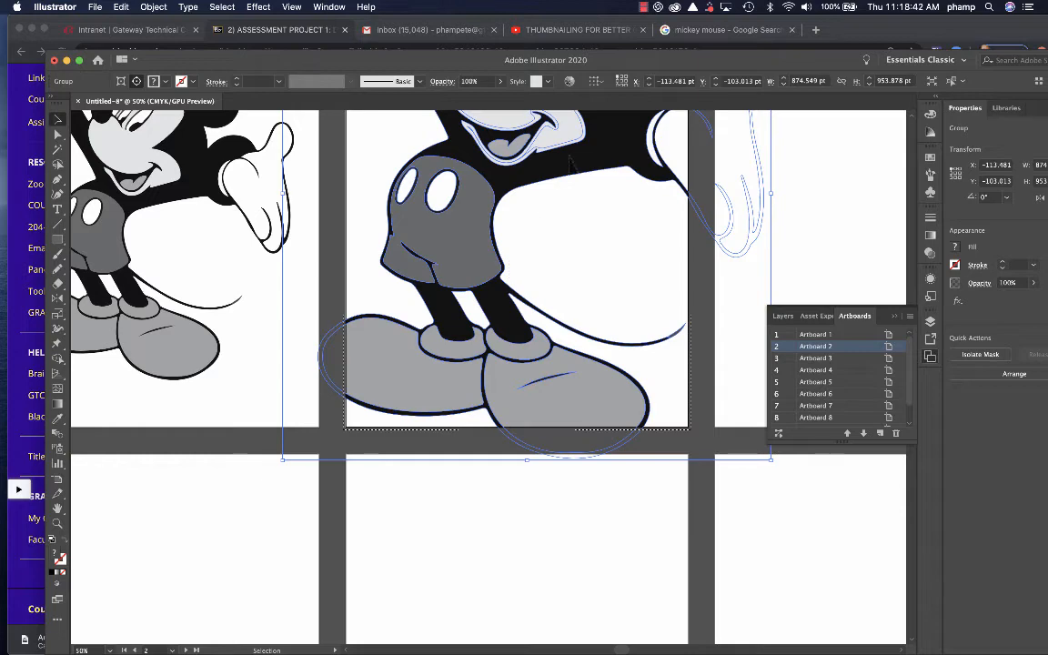
left_click_drag(569, 162, 560, 333)
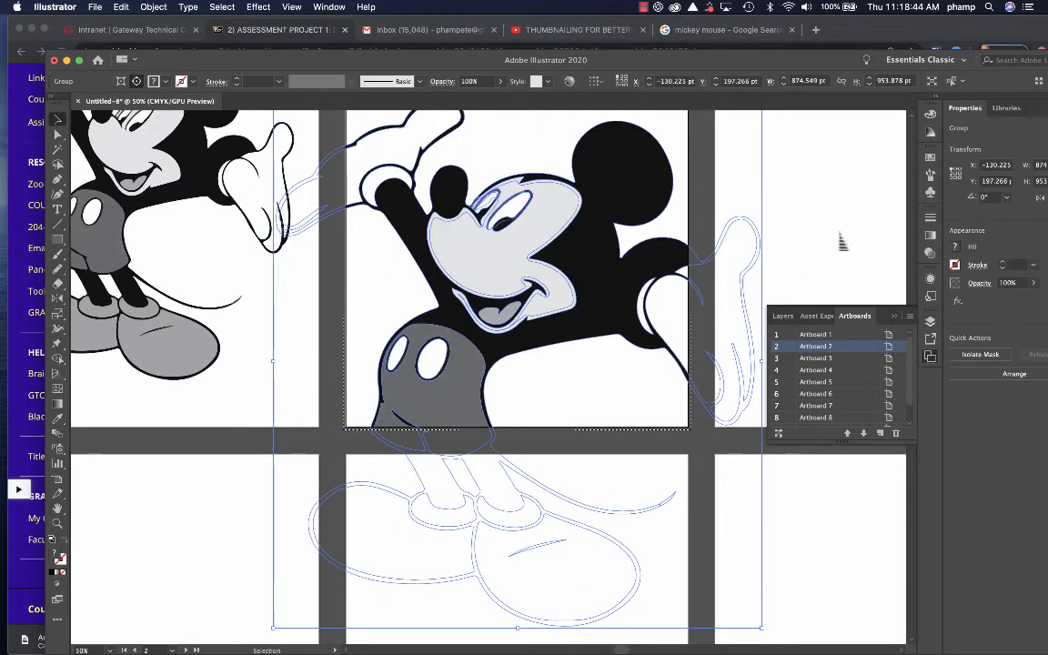
Add the point text "It's MICKEY!" above the cropped drawing on the second artboard and set its font style to Bold
scroll(778, 175, "up", 4)
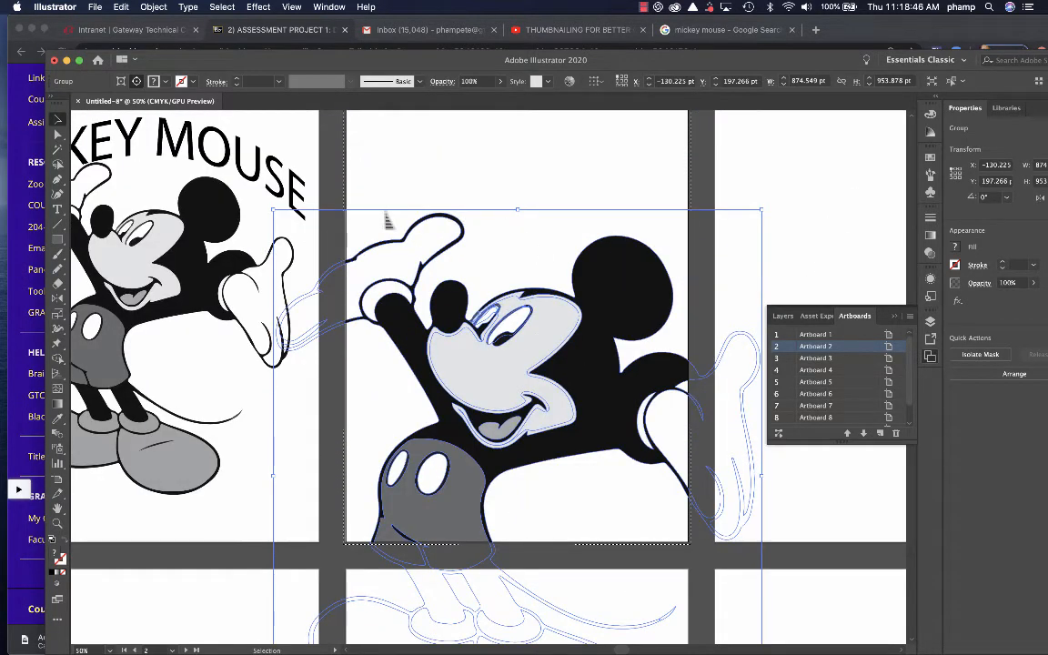
left_click(57, 210)
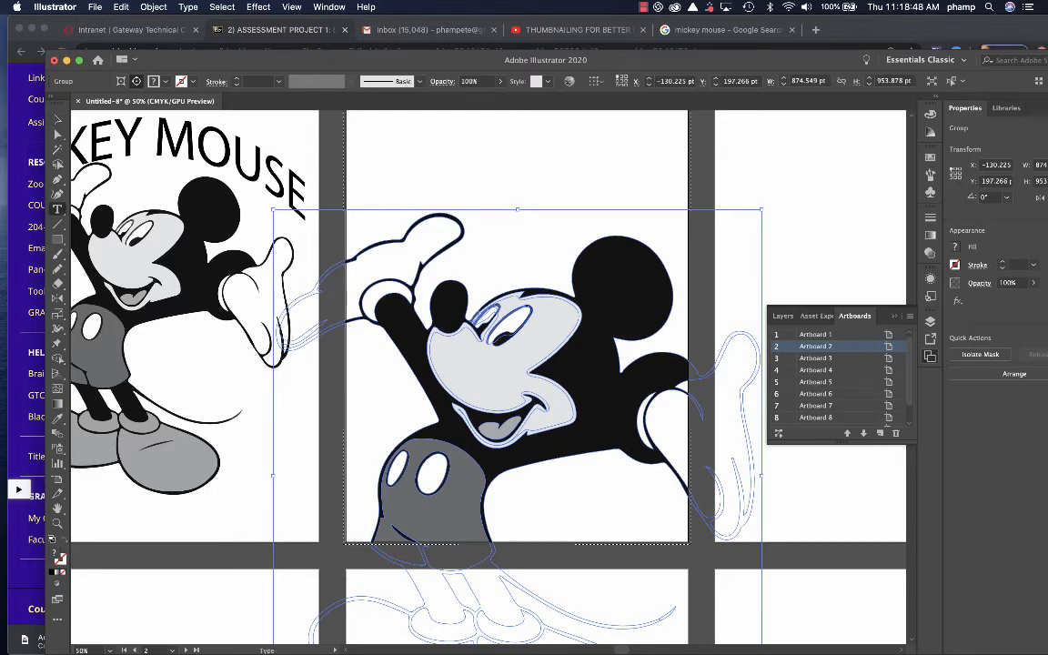
scroll(407, 200, "up", 1)
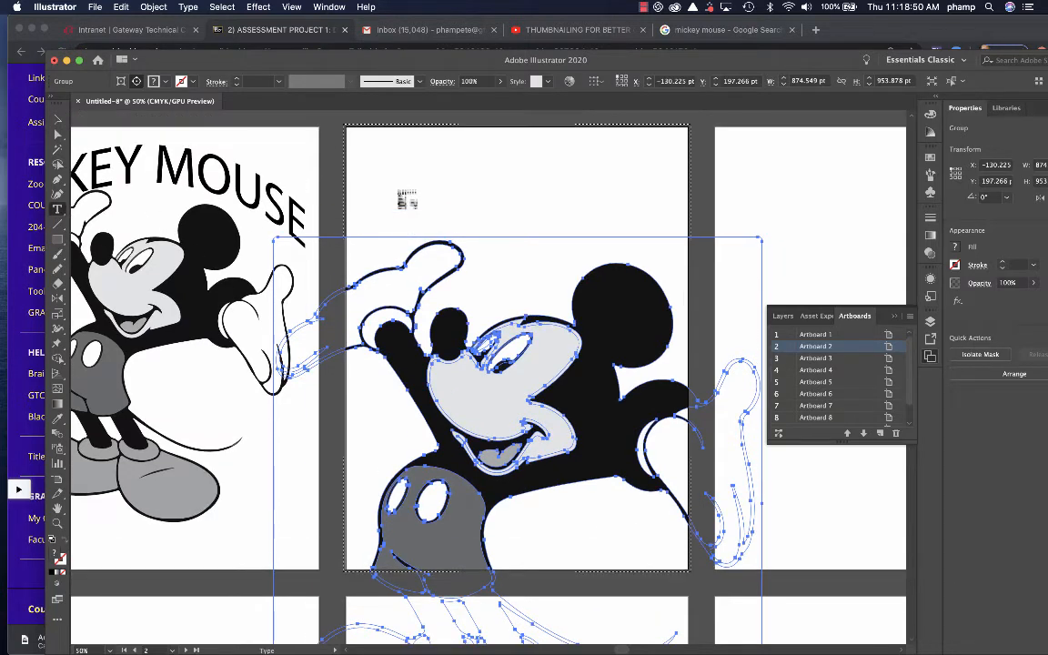
left_click(368, 172)
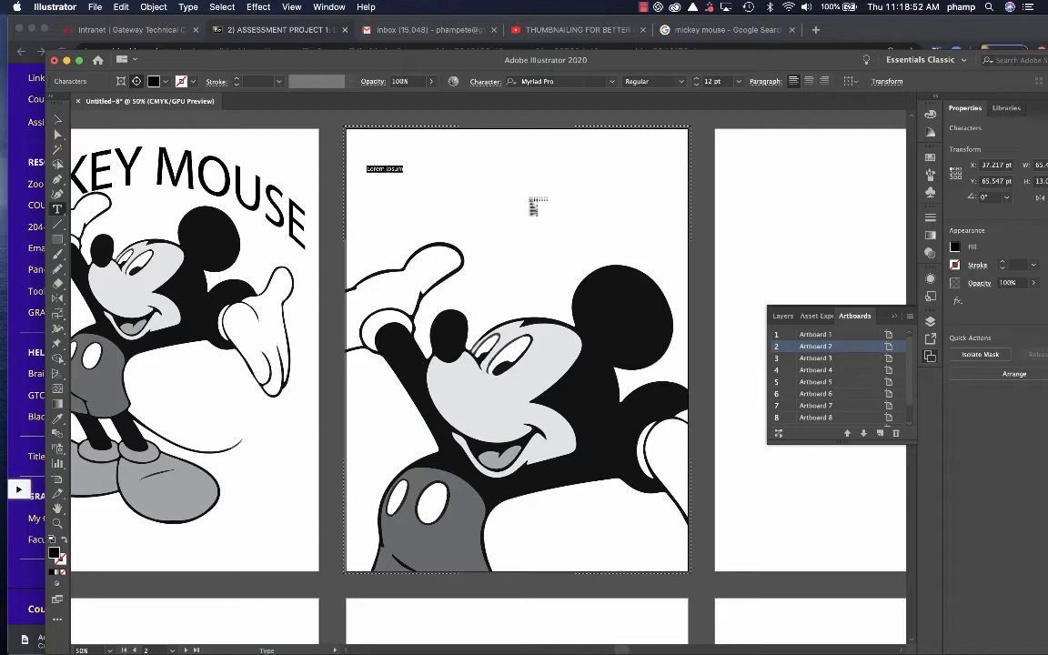
key("BackSpace")
key("Escape")
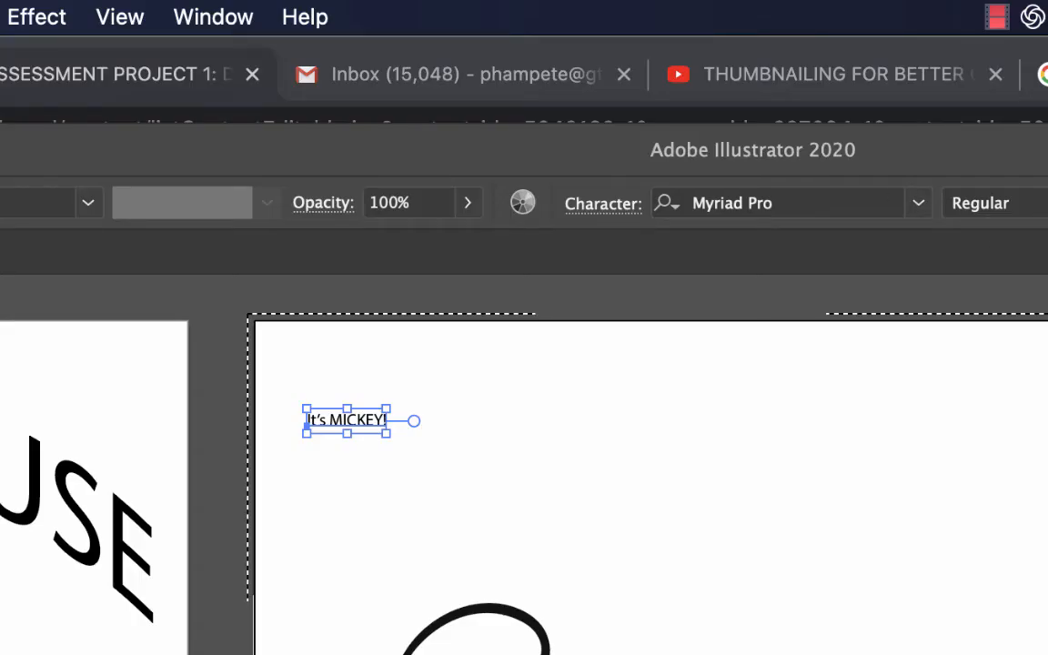
left_click(980, 203)
left_click(1021, 509)
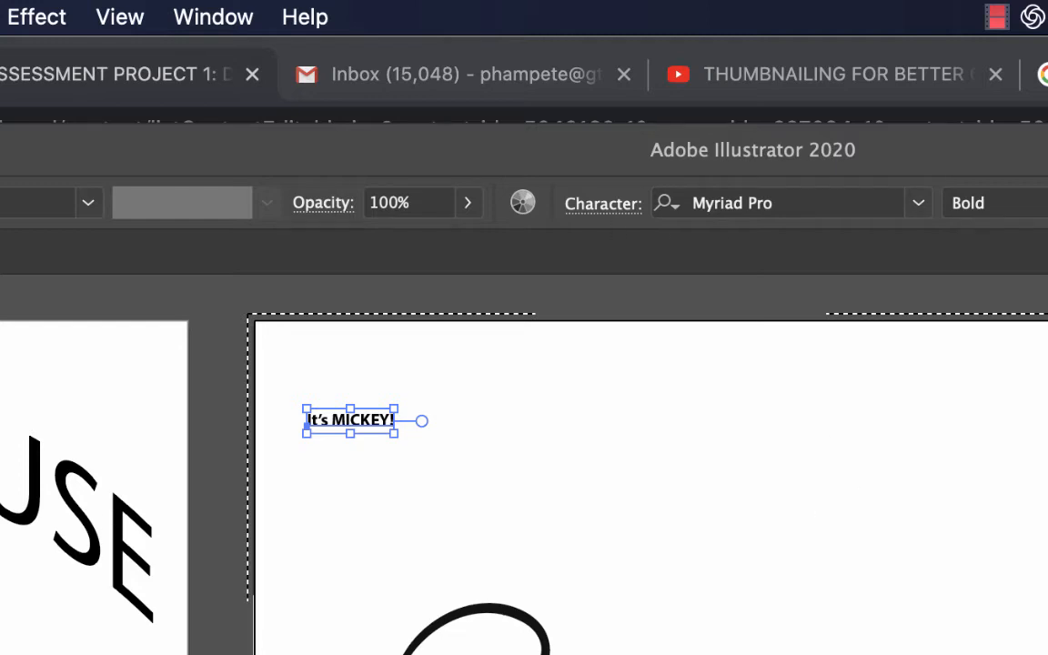
Apply an Arc Lower warp with a slight negative horizontal bend to the "It's MICKEY!" text
left_click(36, 17)
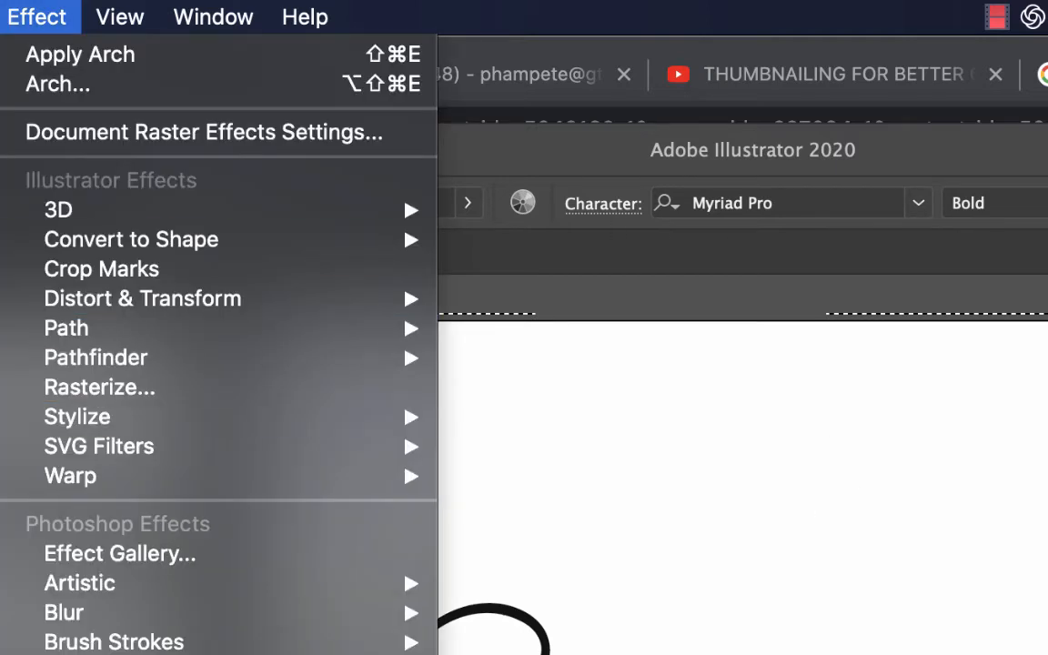
mouse_move(273, 476)
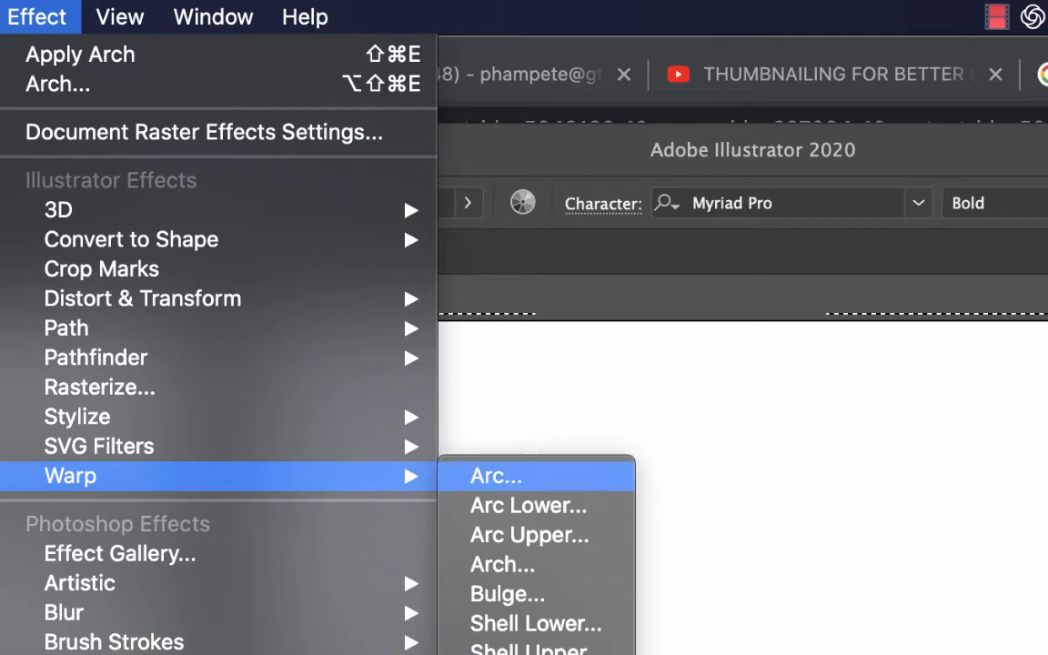
left_click(497, 476)
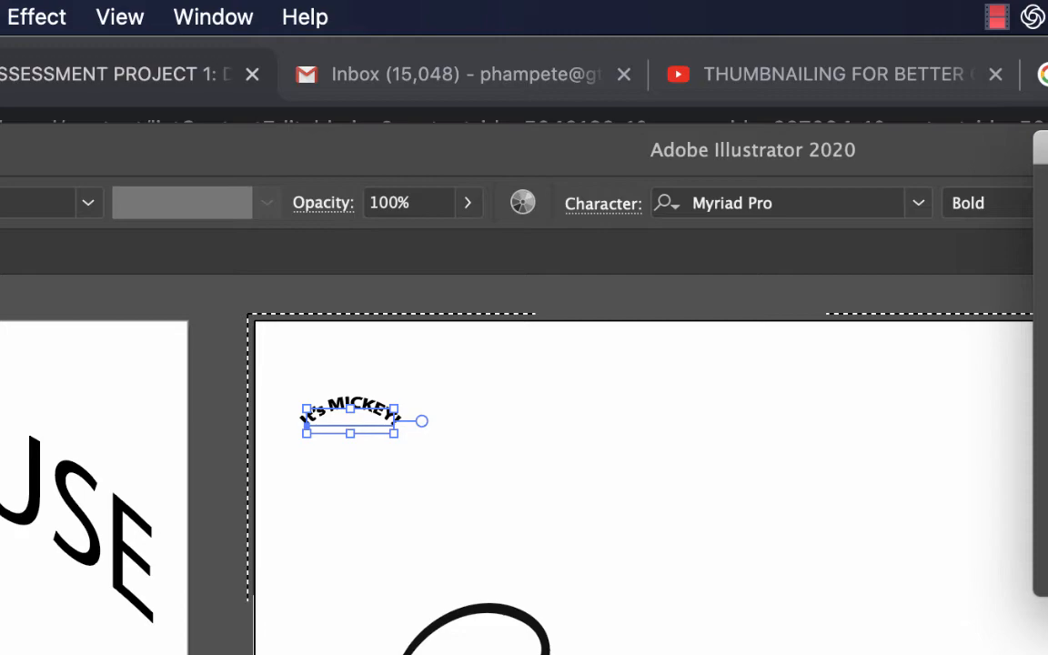
left_click(863, 159)
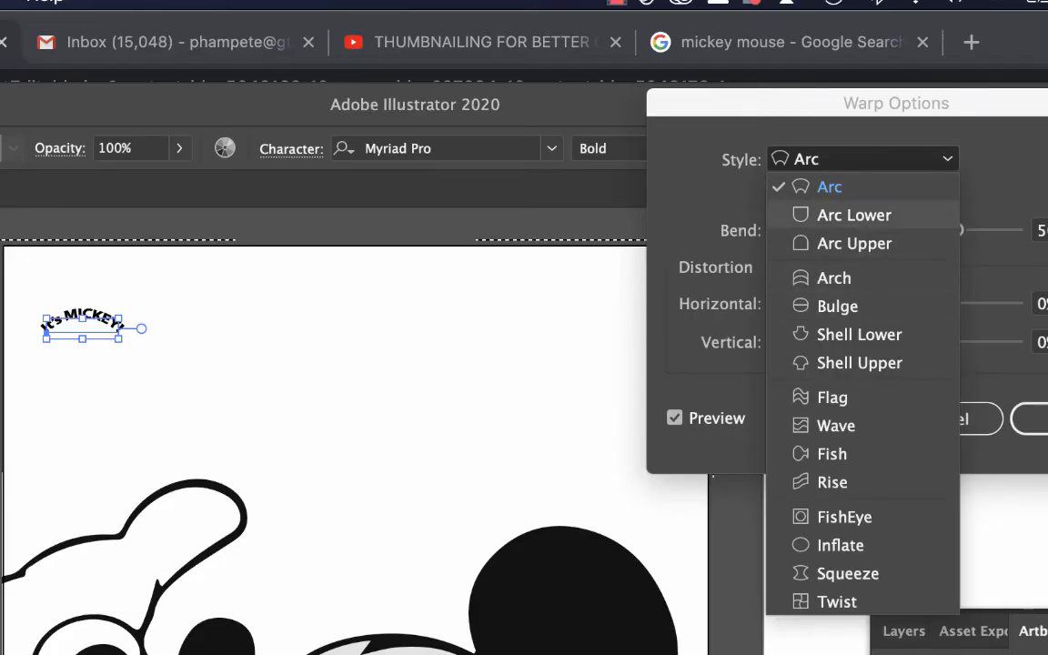
left_click(854, 215)
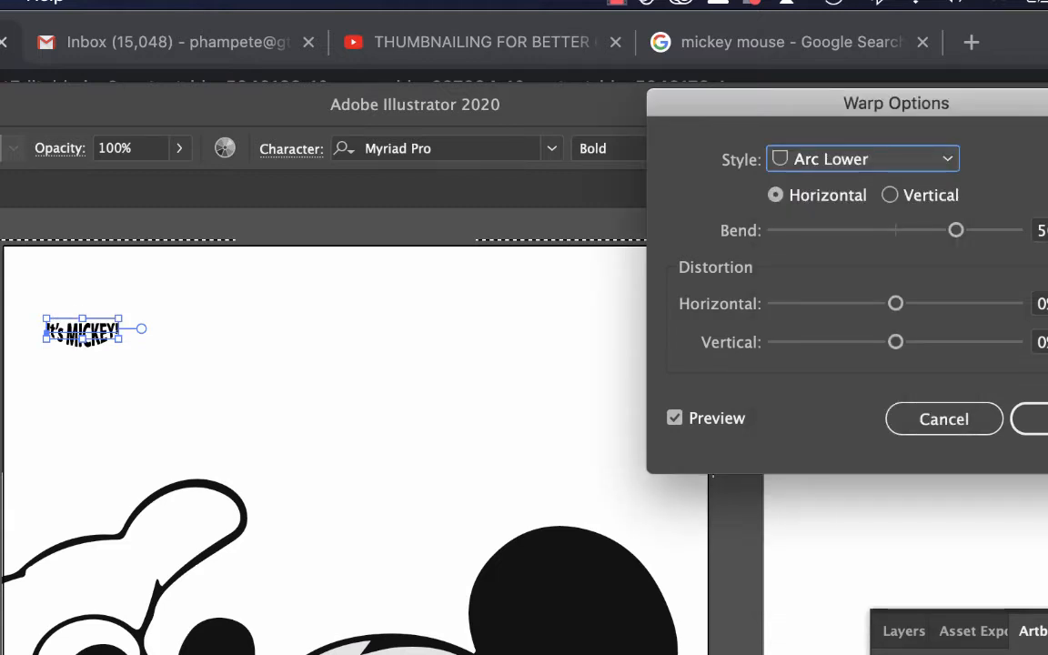
left_click_drag(957, 231, 878, 231)
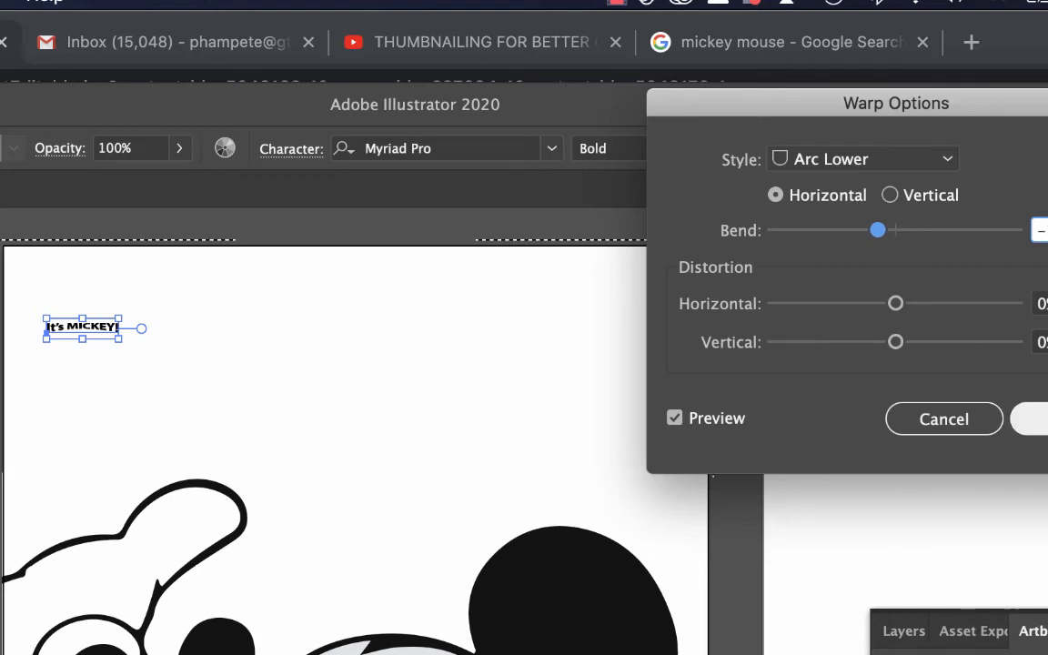
left_click(1040, 419)
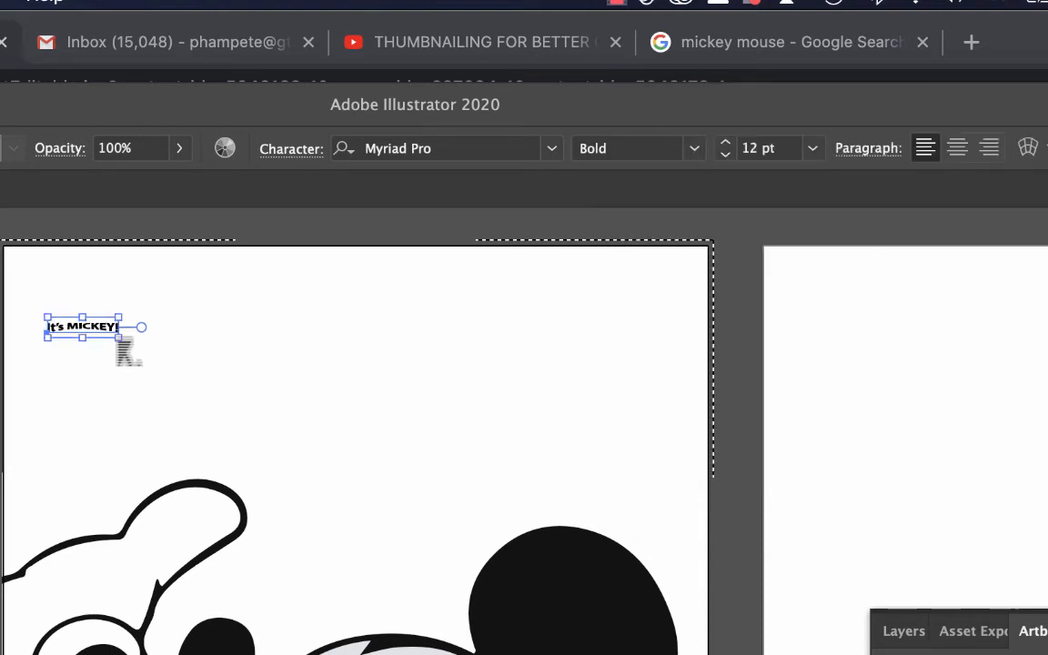
Enlarge the "It's MICKEY!" text to about 194 pt so it spans nearly the full width of the second artboard
left_click_drag(124, 348, 709, 585)
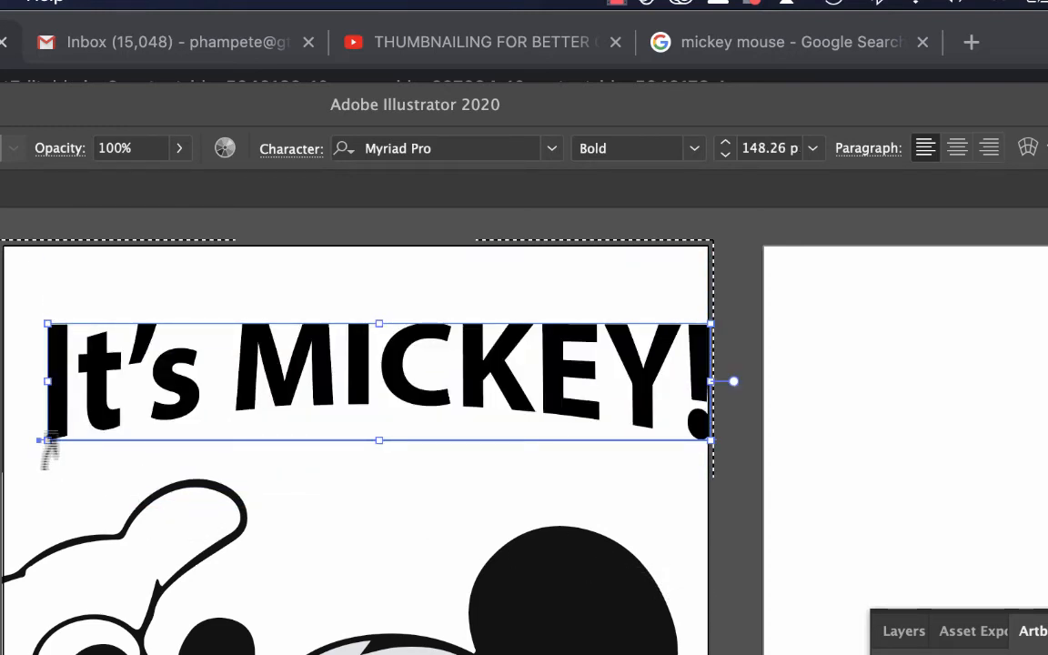
left_click_drag(42, 445, 33, 500)
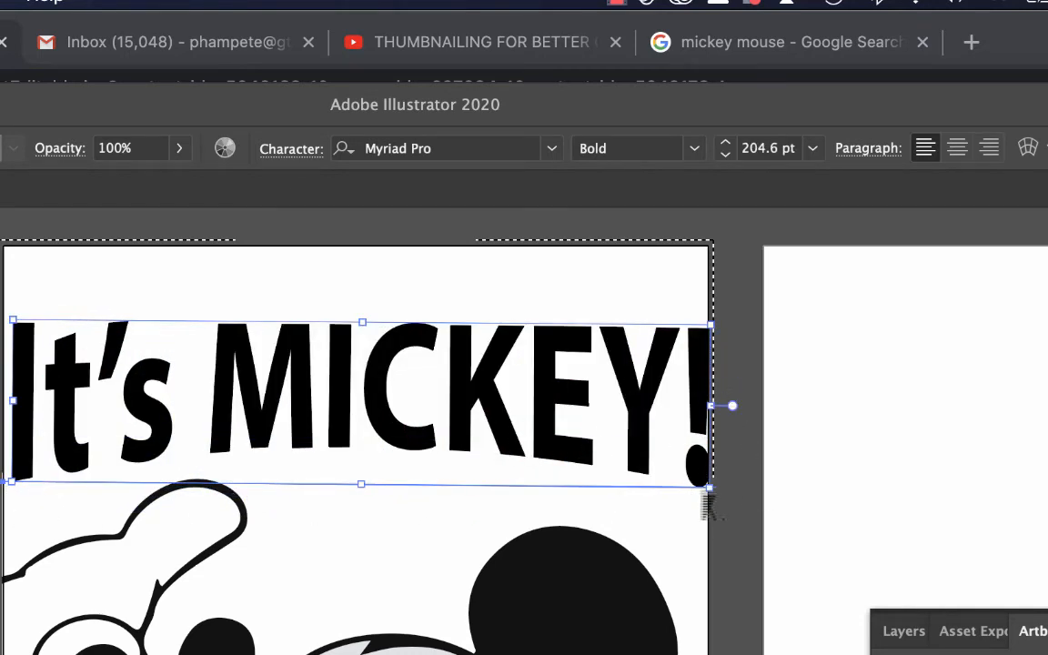
left_click_drag(710, 496, 697, 498)
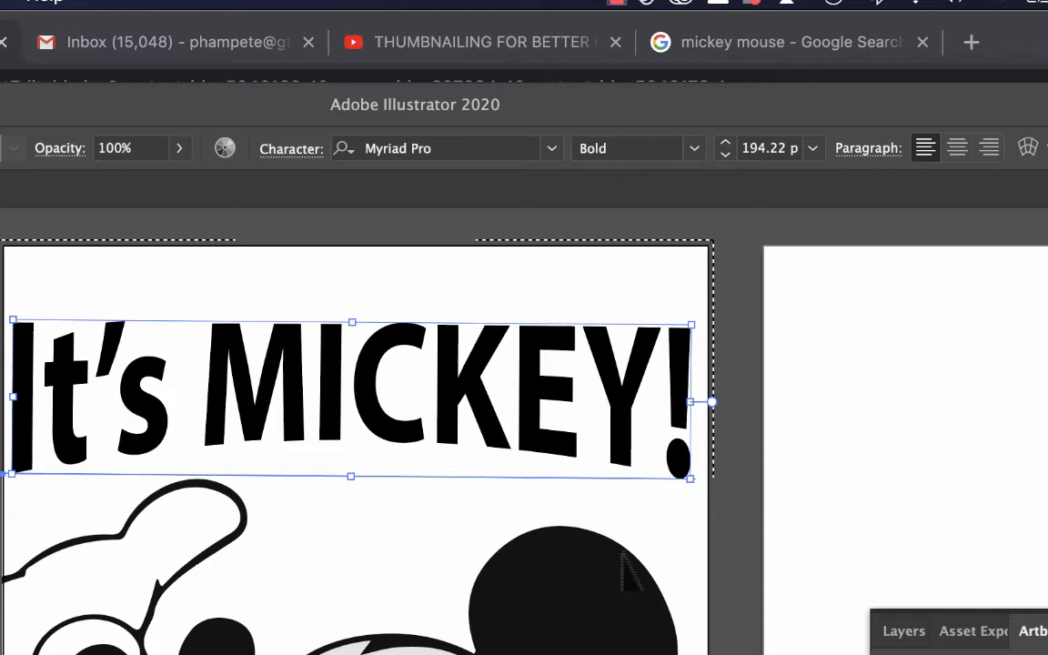
left_click(894, 355)
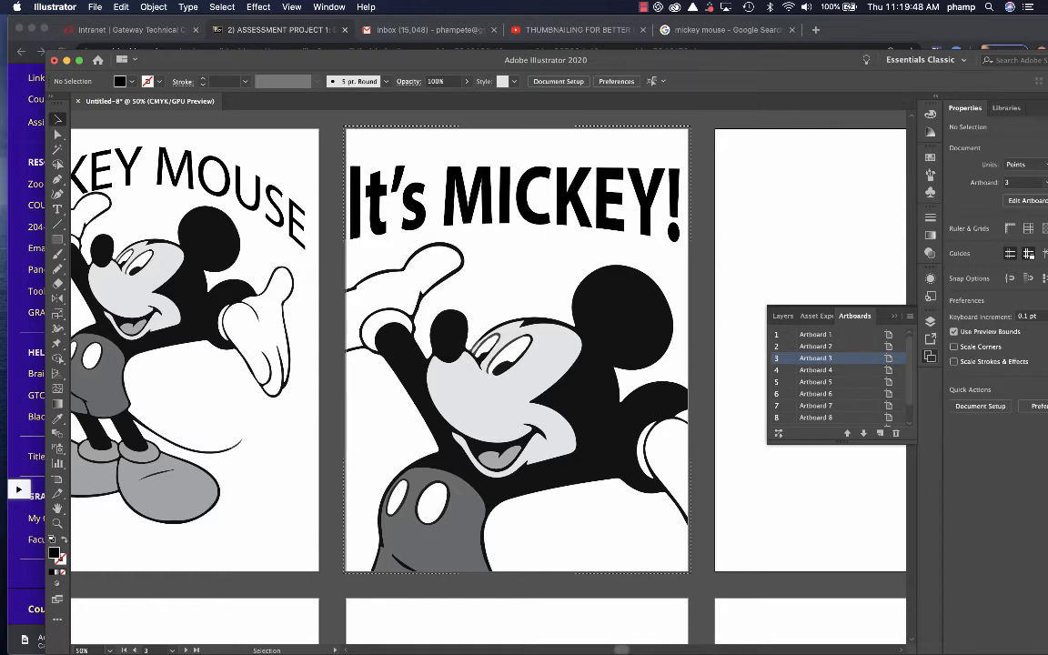
Switch back to Draw Normal mode and paste the Mickey Mouse drawing onto the third artboard
scroll(553, 369, "right", 10)
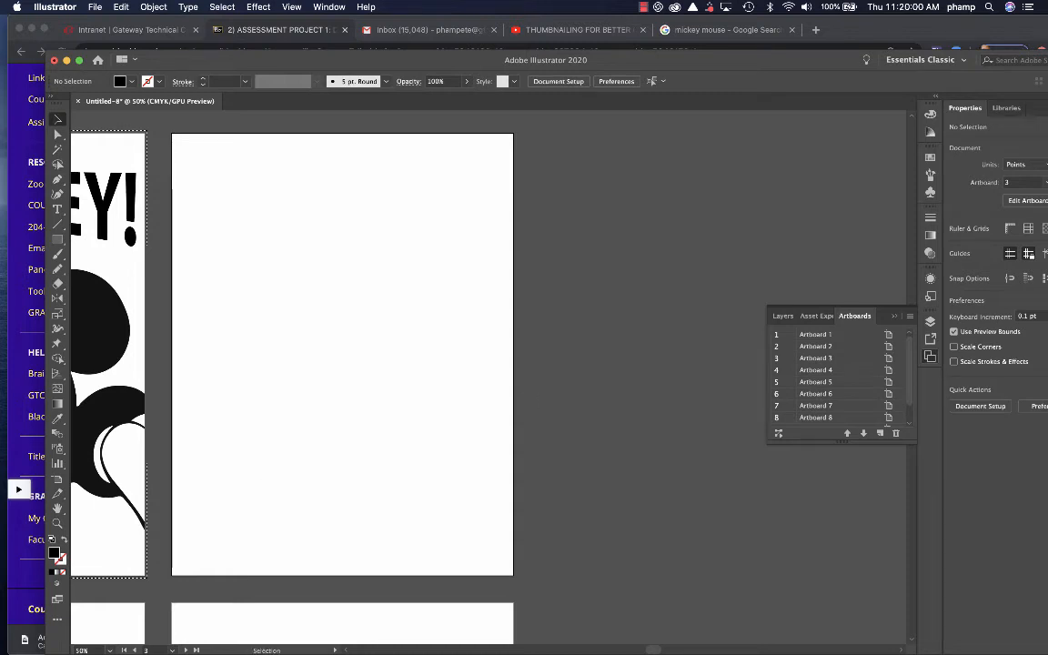
left_click(56, 582)
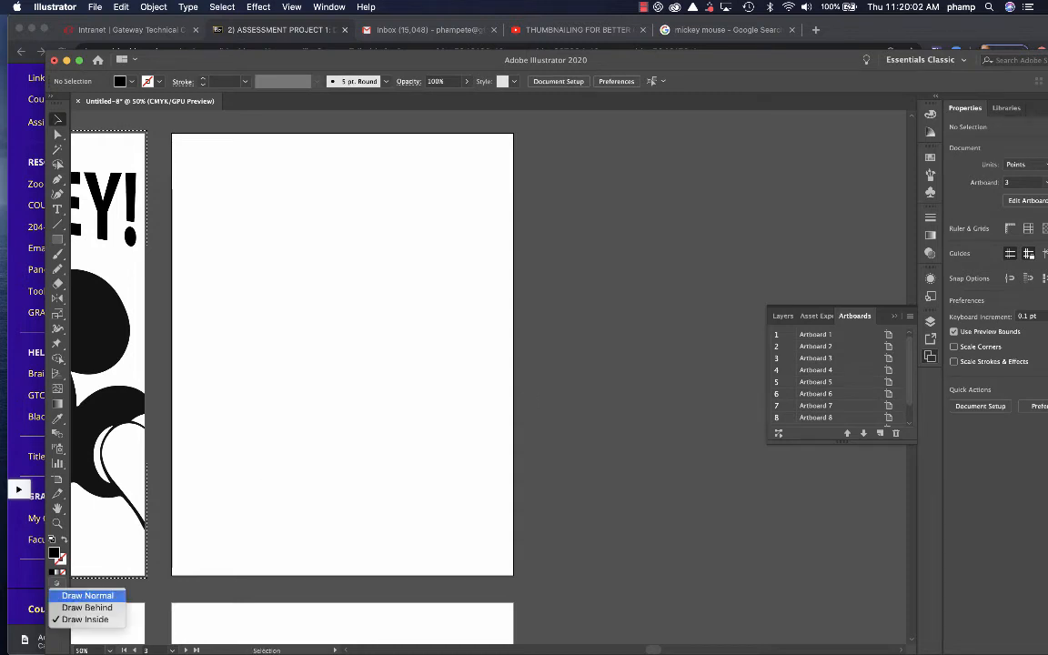
left_click(86, 595)
key("super+v")
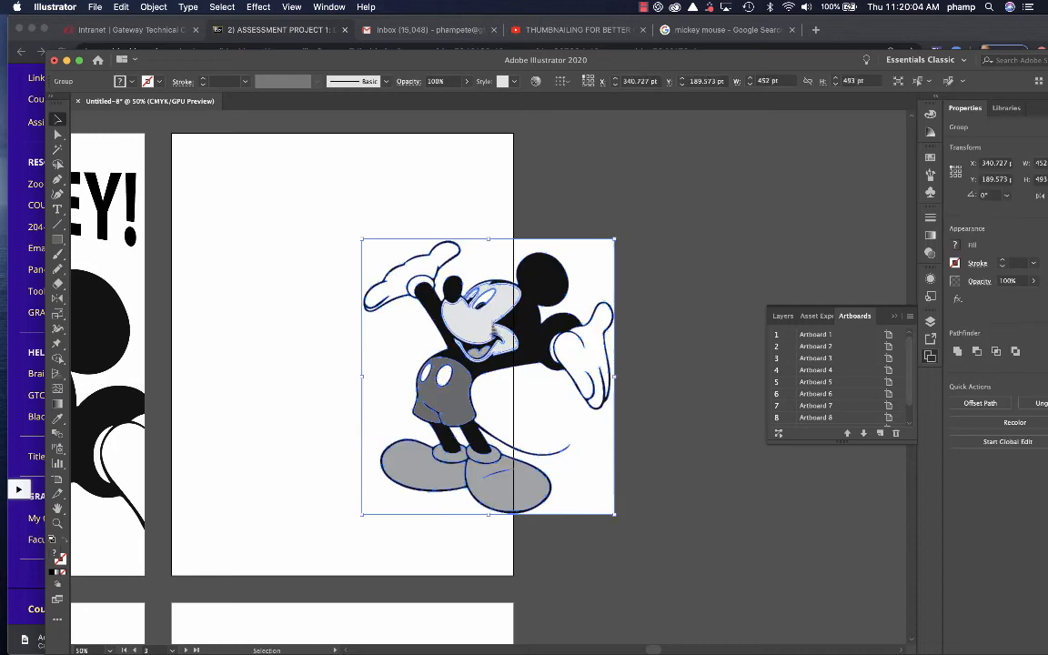
left_click_drag(468, 289, 372, 280)
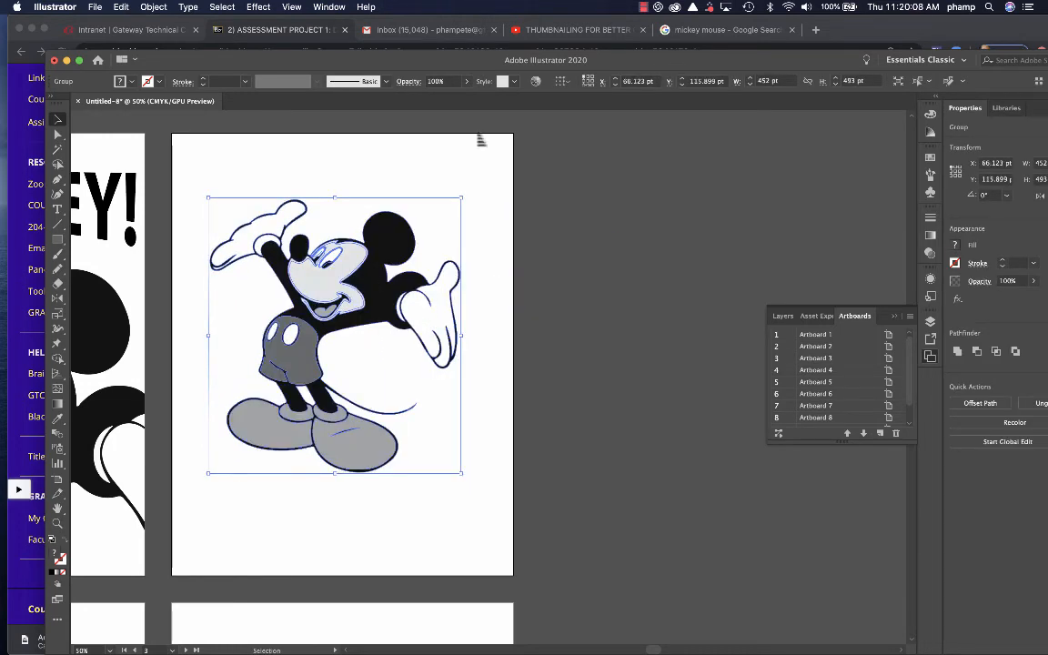
Enlarge the drawing on the third artboard to about 542 x 615 pt and position it near the artboard's lower edge
left_click_drag(475, 198, 520, 151)
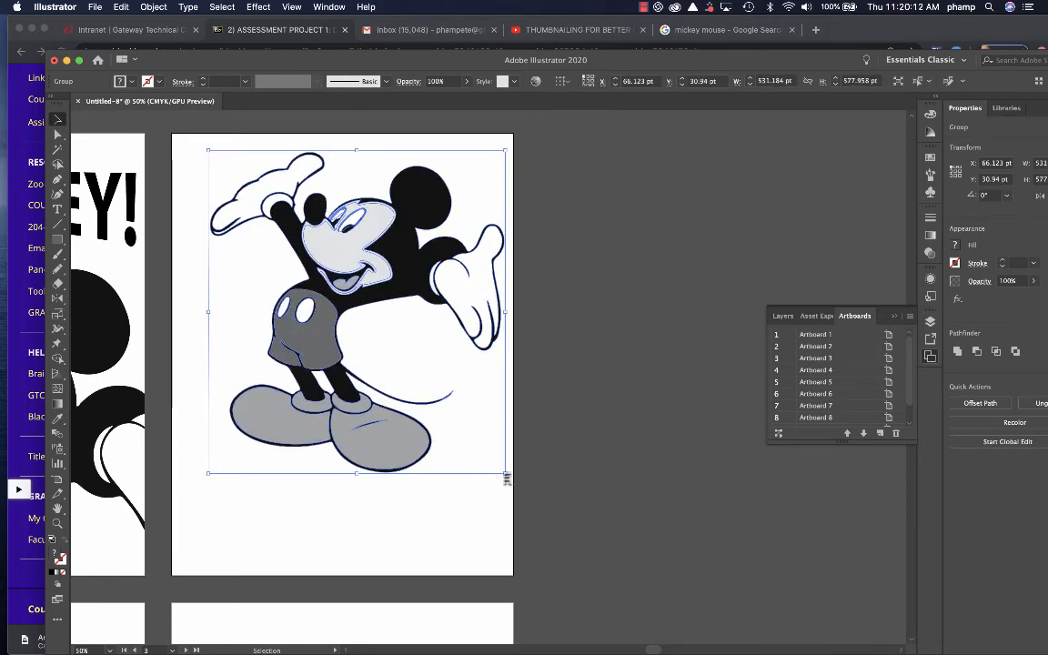
left_click_drag(507, 474, 512, 494)
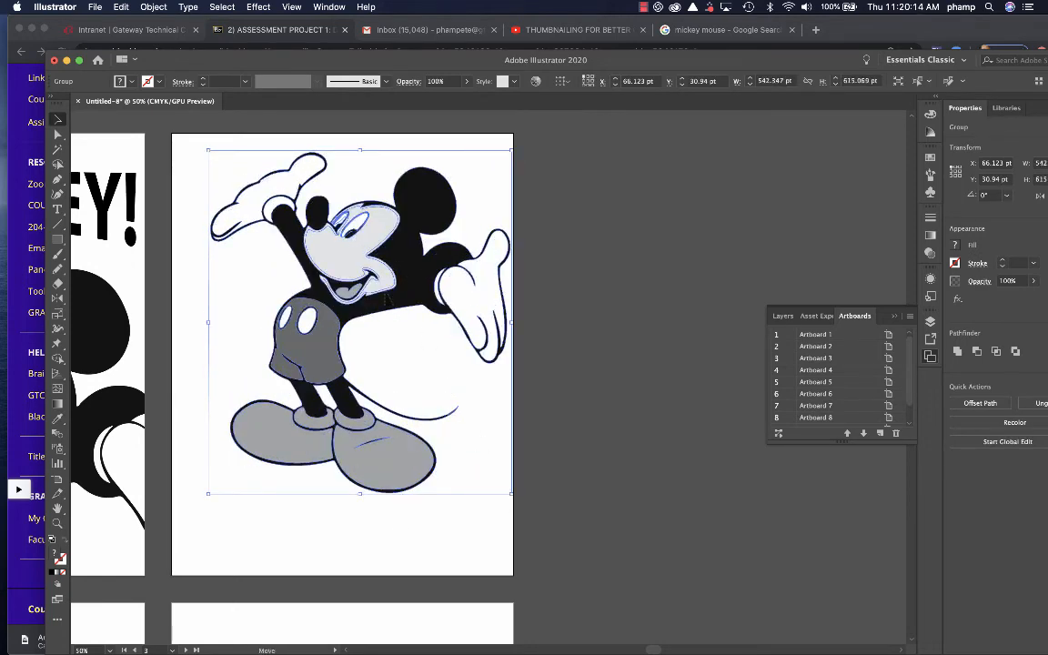
left_click_drag(400, 272, 383, 342)
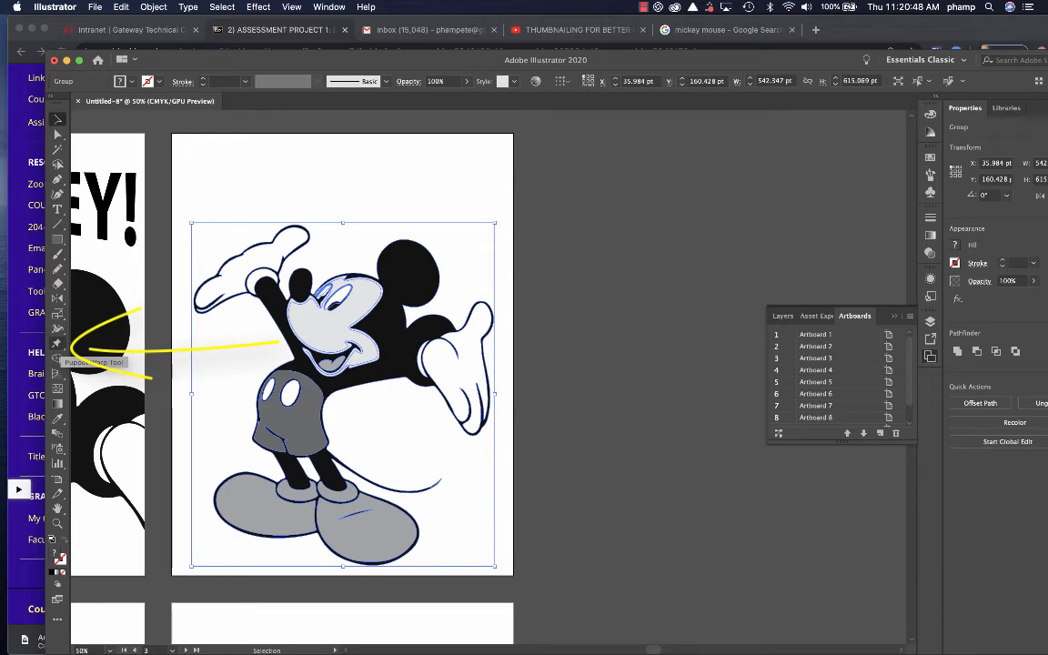
Apply Puppet Warp to the third artboard's Mickey drawing, shift the shorts slightly outward and pin the face in place
left_click(56, 343)
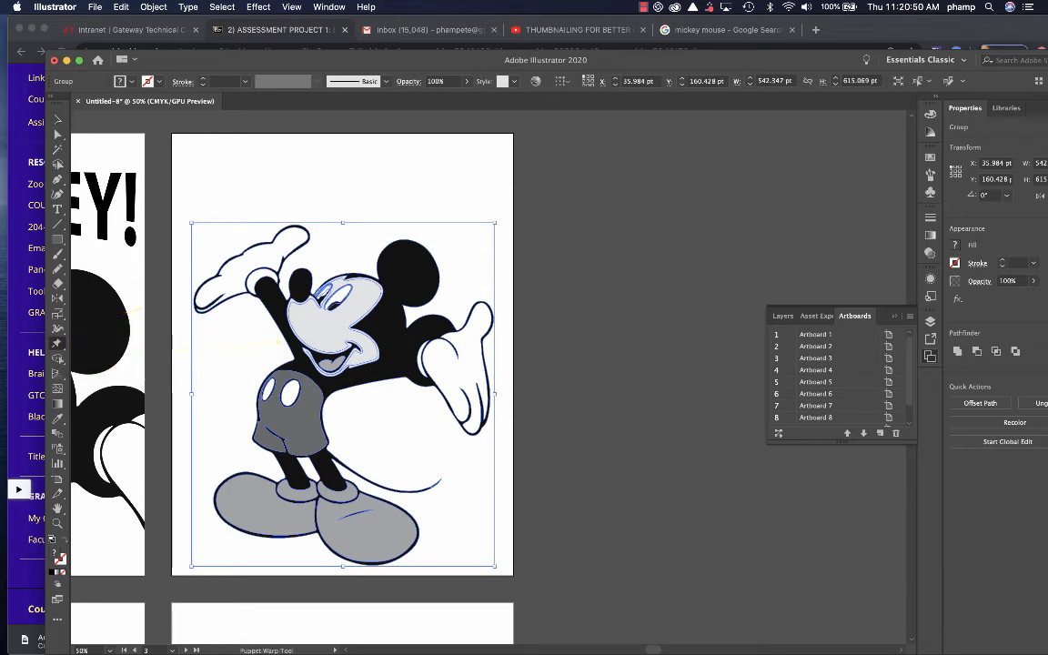
left_click(56, 343)
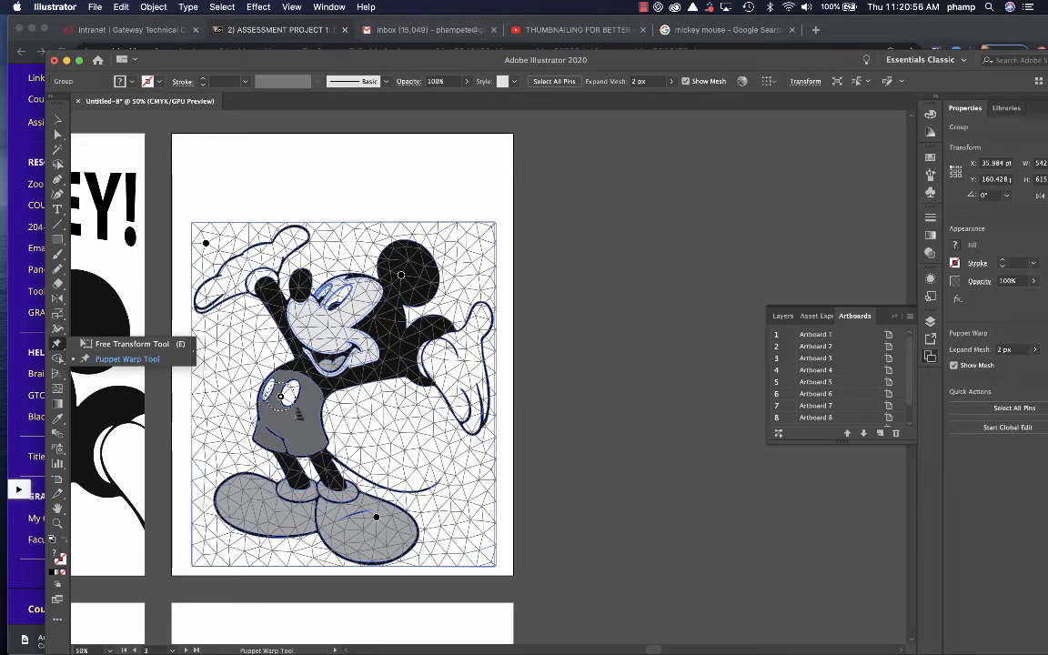
mouse_move(281, 397)
left_mouse_down()
mouse_move(287, 393)
mouse_move(274, 401)
left_mouse_up()
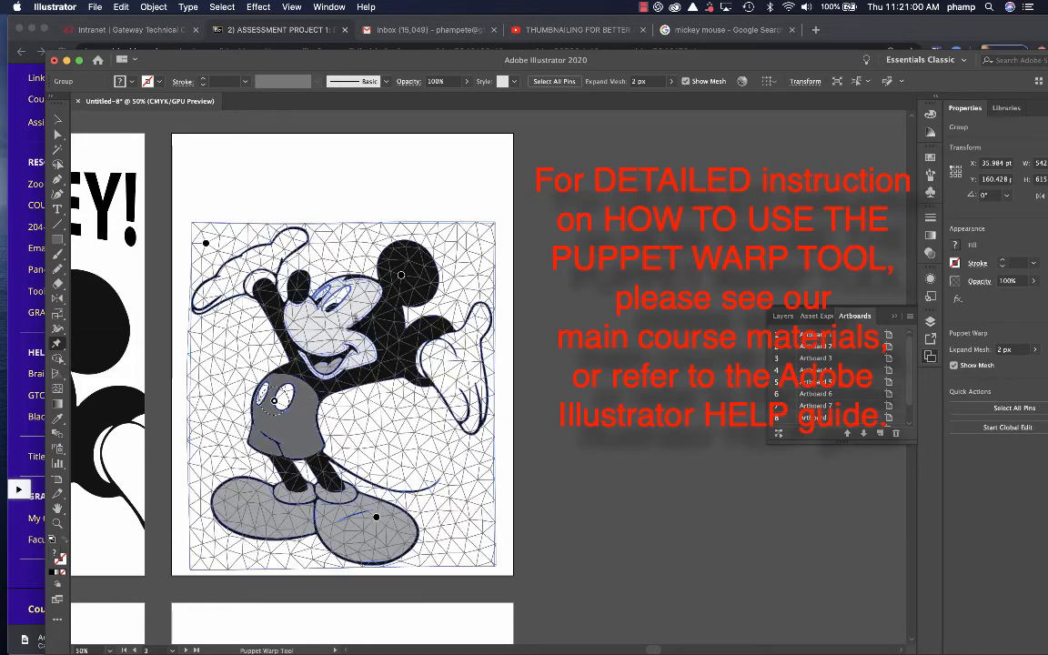
left_click(325, 331)
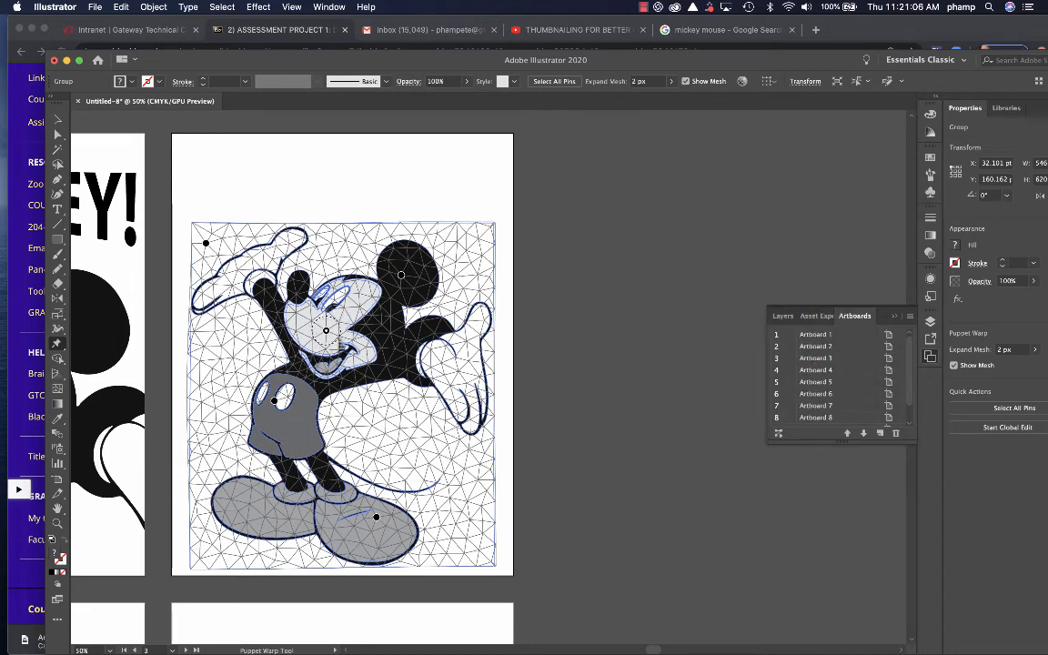
mouse_move(328, 338)
left_mouse_down()
mouse_move(315, 335)
mouse_move(326, 337)
left_mouse_up()
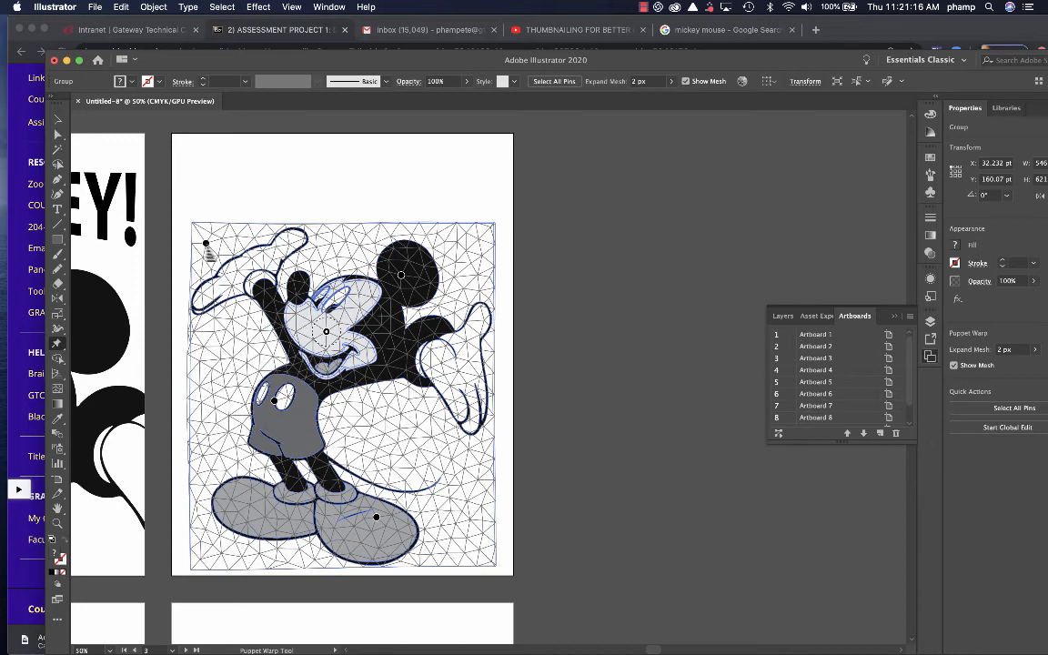
Bend the raised arm downward with the corner pin, nudge the large ear outward and shift the shorts down toward the tail
left_click_drag(206, 245, 159, 414)
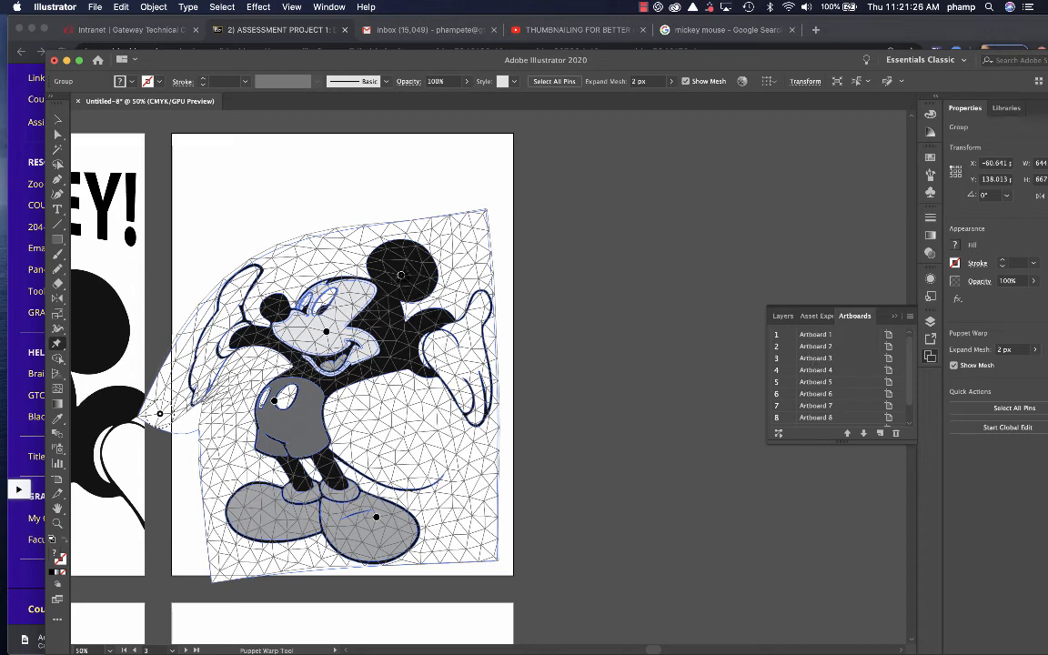
mouse_move(401, 274)
left_mouse_down()
mouse_move(406, 285)
mouse_move(410, 276)
left_mouse_up()
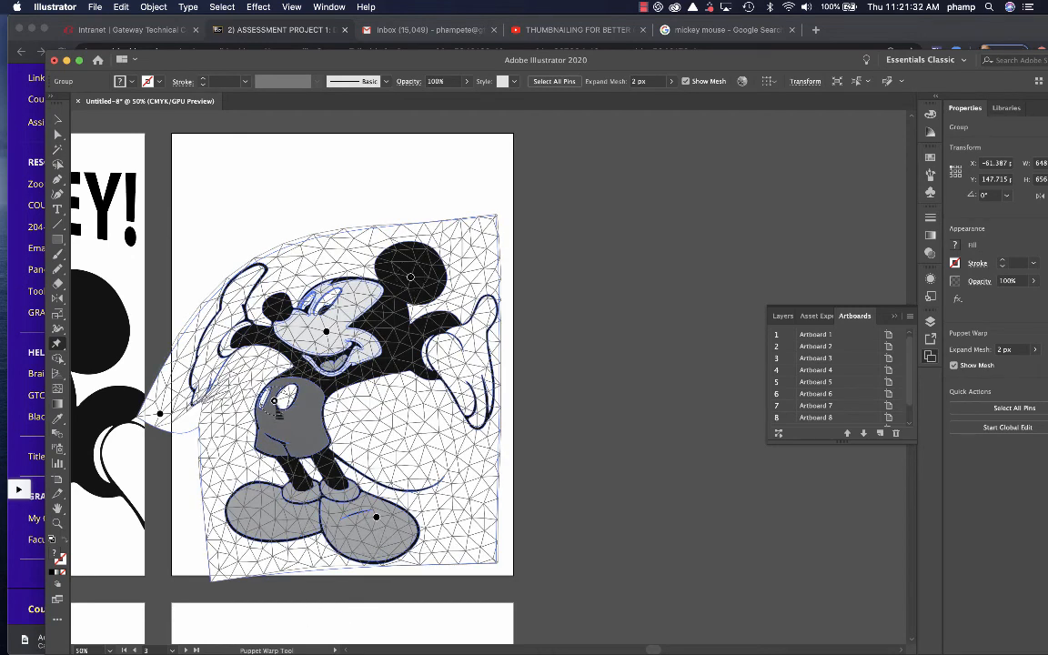
left_click_drag(274, 400, 295, 433)
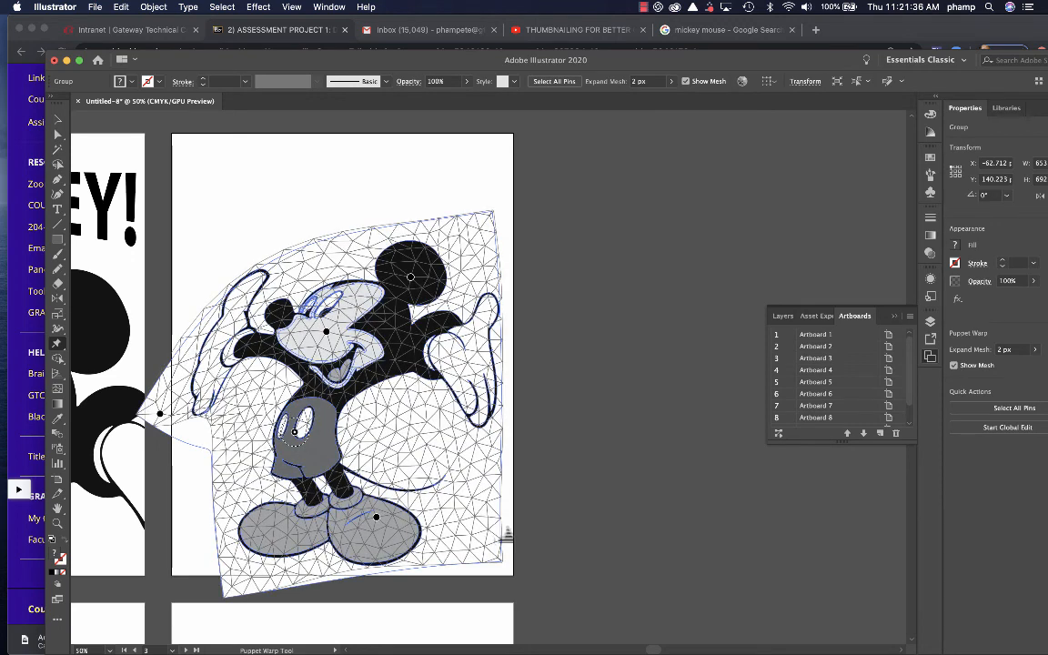
Finish the puppet warp, slightly enlarge the drawing and shift it so the outer hand overhangs the artboard's edge, and deselect it
left_click(58, 119)
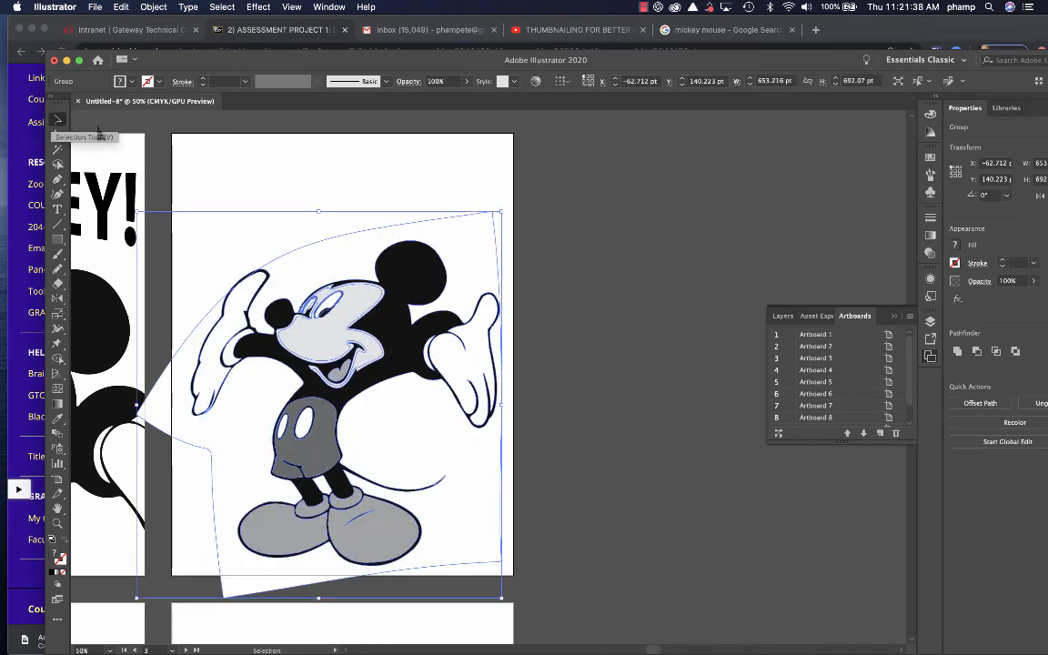
left_click_drag(501, 213, 555, 217)
left_click(554, 217)
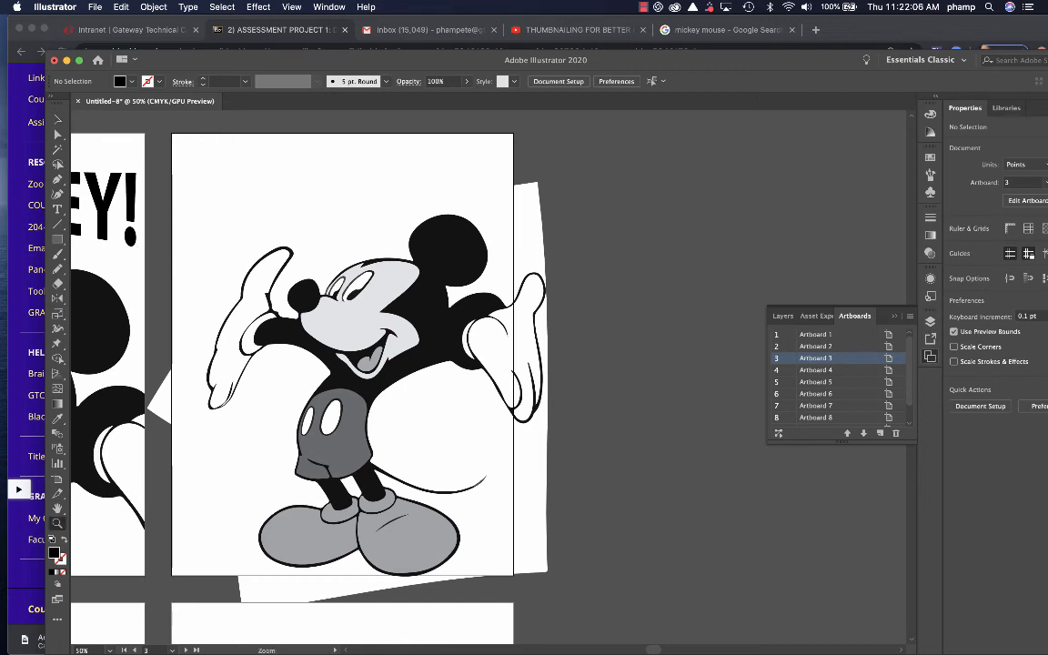
Hide the floating artboard list that covers part of the artboard grid
key("z")
left_click(247, 455, "alt")
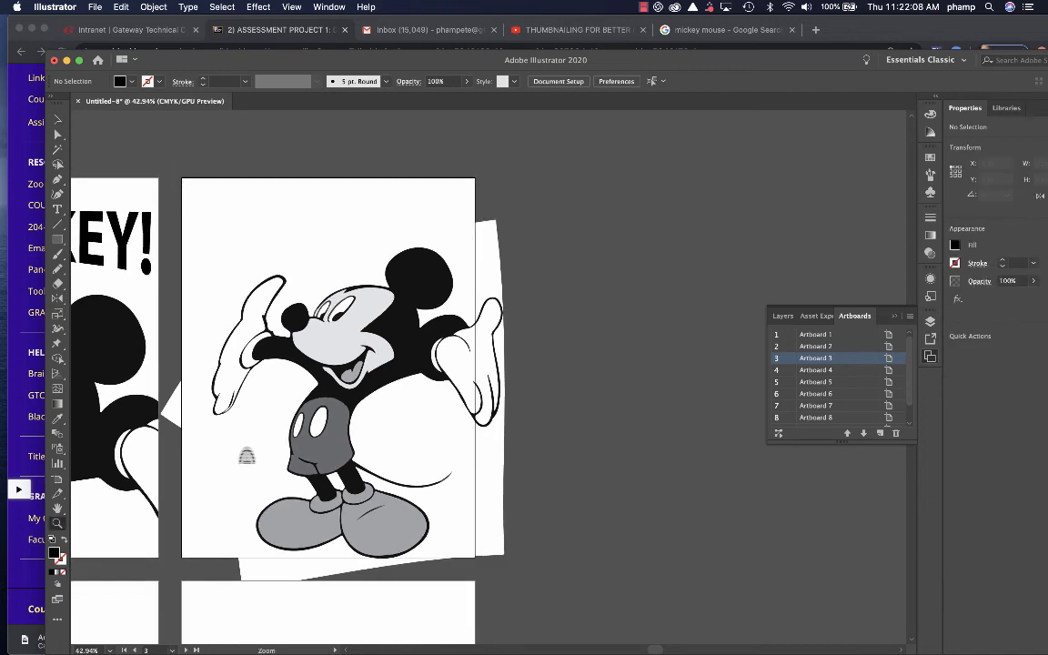
left_click(272, 453, "alt")
left_click(271, 453, "alt")
scroll(625, 355, "down", 3)
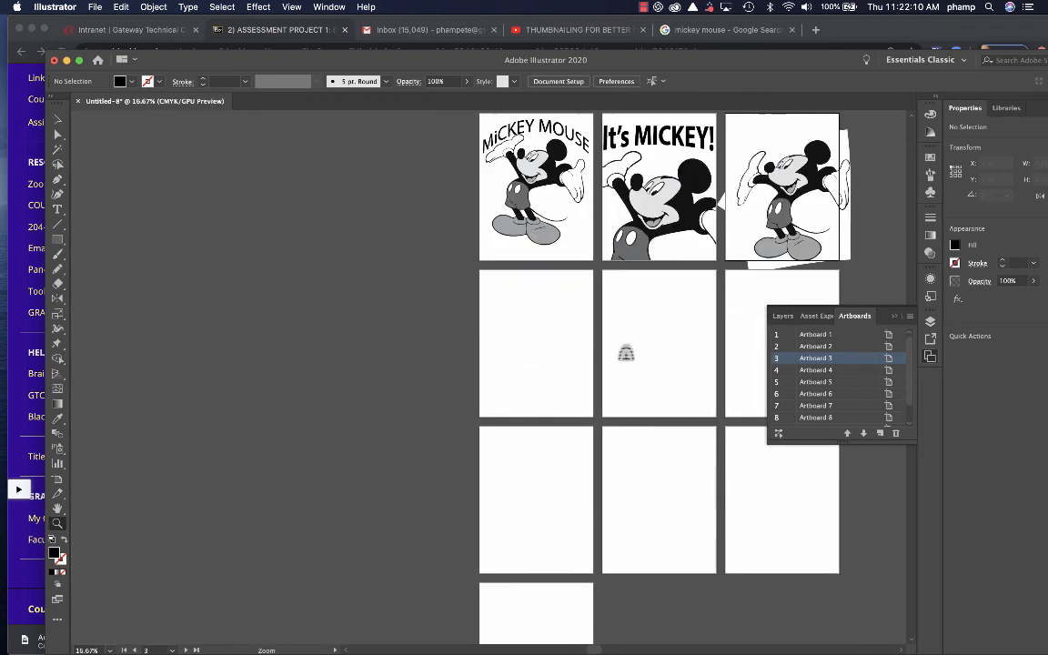
scroll(625, 353, "up", 2)
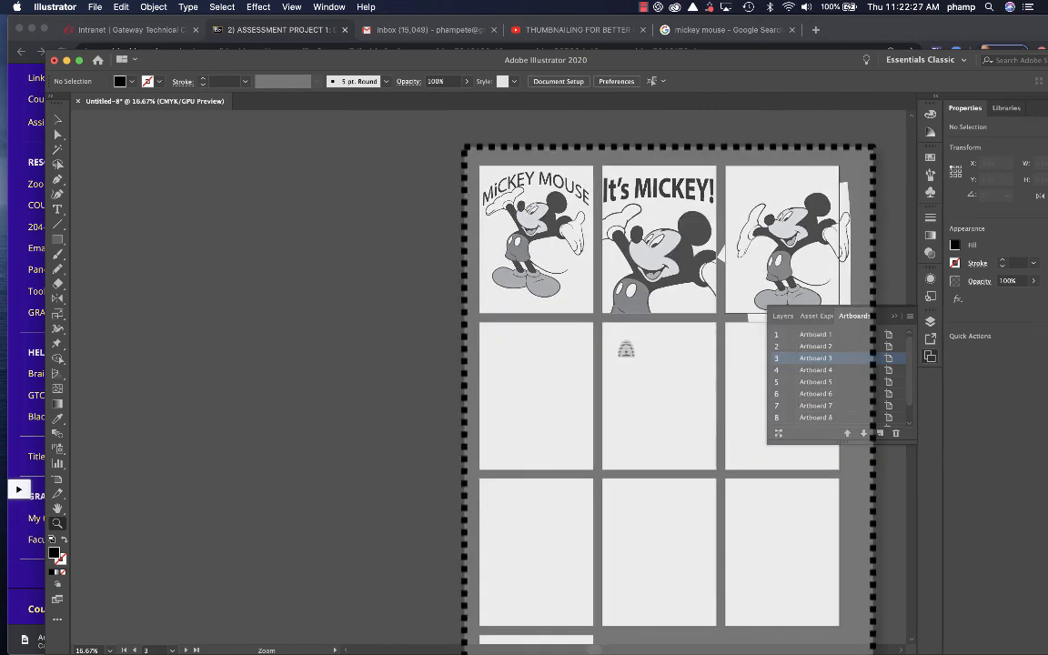
left_click(895, 317)
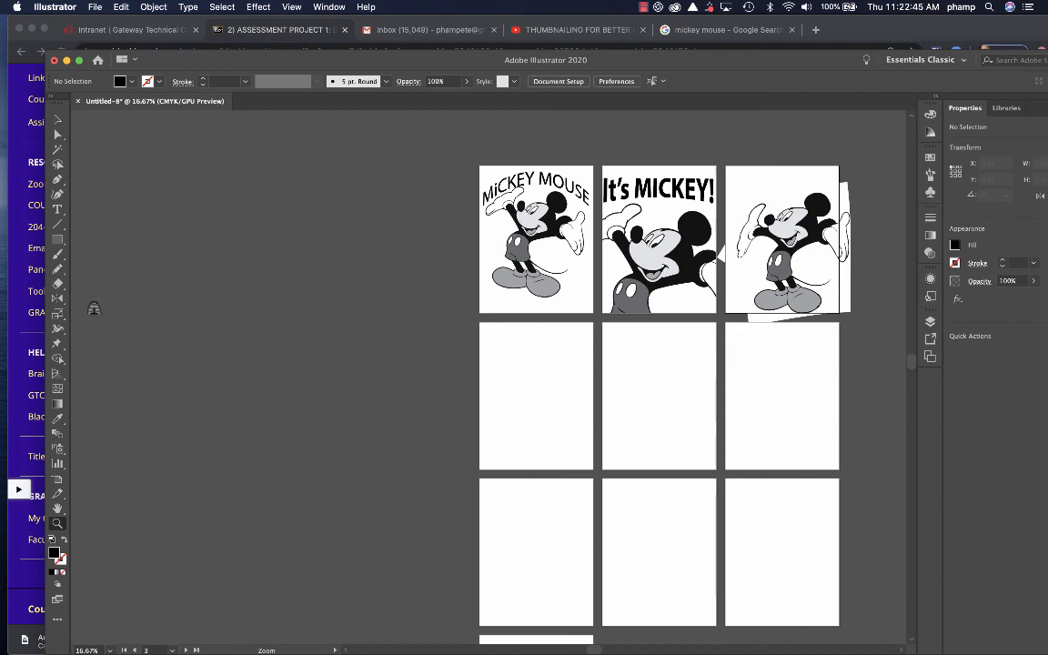
Sketch a rough Mickey figure with ears, head, outstretched arms and torso on the fourth artboard using the 5 pt. Round Paintbrush
left_click(57, 254)
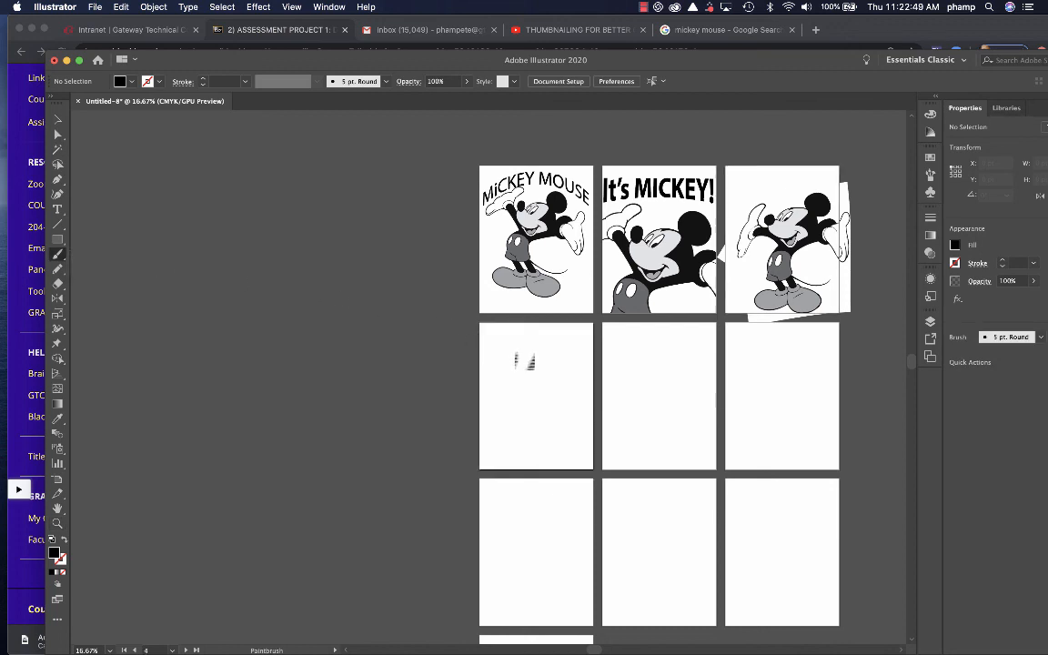
mouse_move(521, 364)
left_mouse_down()
mouse_move(500, 387)
mouse_move(531, 390)
mouse_move(574, 368)
mouse_move(584, 388)
mouse_move(556, 395)
mouse_move(559, 364)
mouse_move(531, 360)
left_mouse_up()
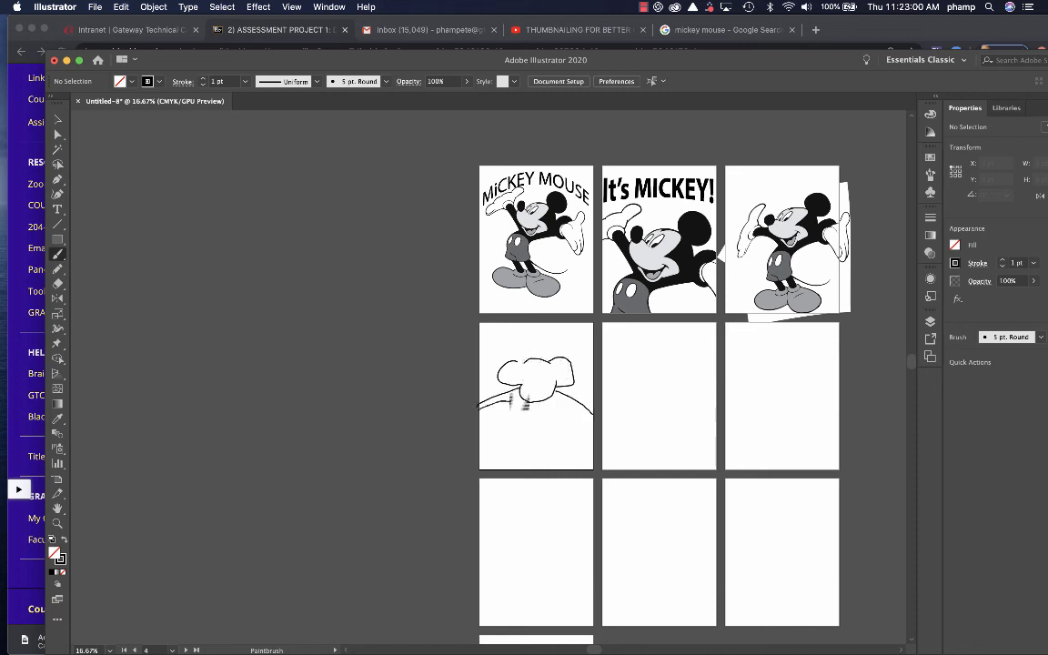
left_click_drag(510, 403, 495, 470)
left_click_drag(548, 423, 562, 479)
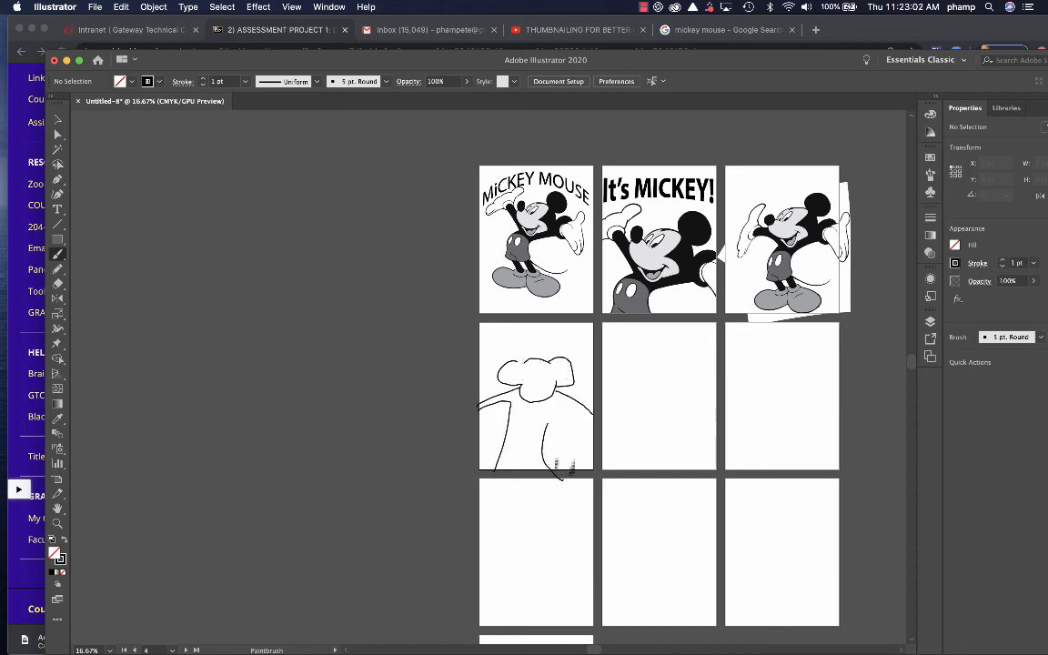
left_click_drag(552, 419, 615, 425)
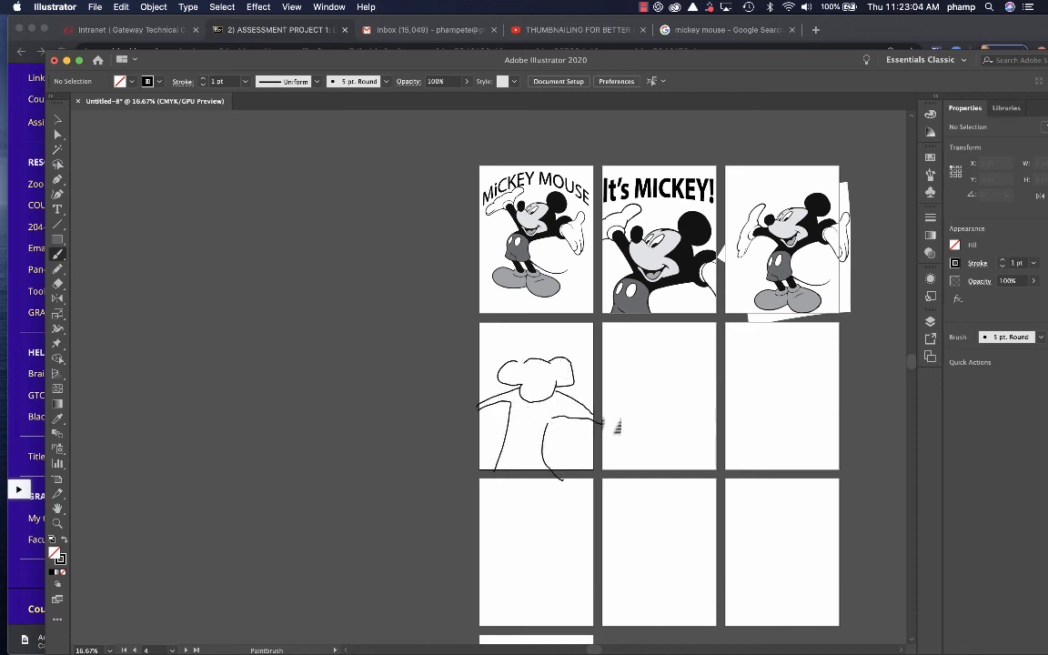